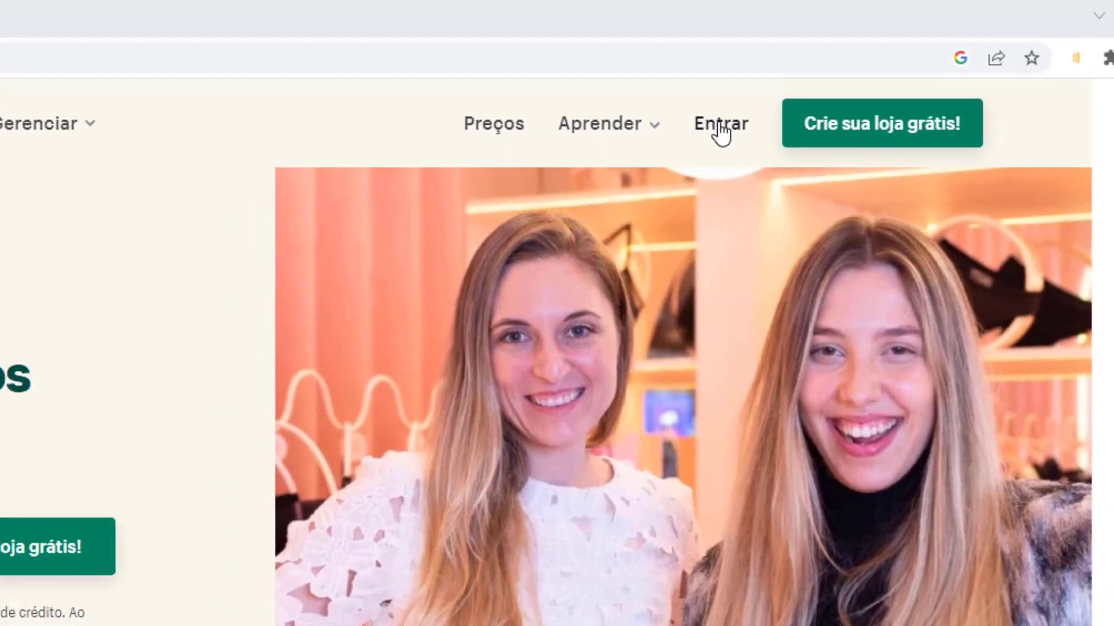
Step: Go to the Shopify login and open the online store's current Refresh theme for customization
left_click(704, 135)
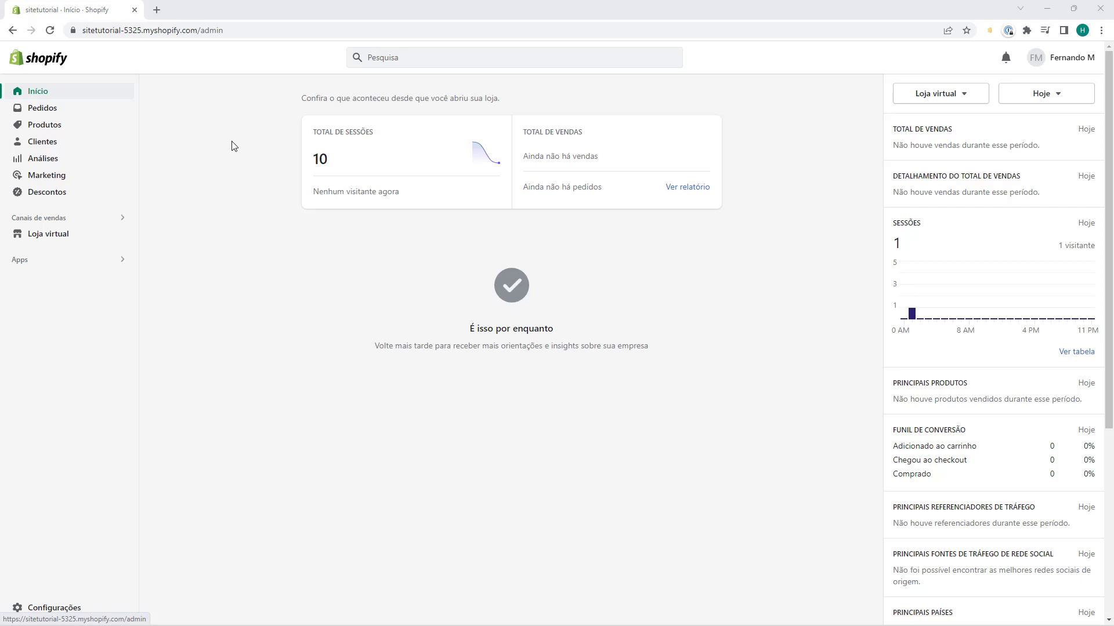
left_click(49, 234)
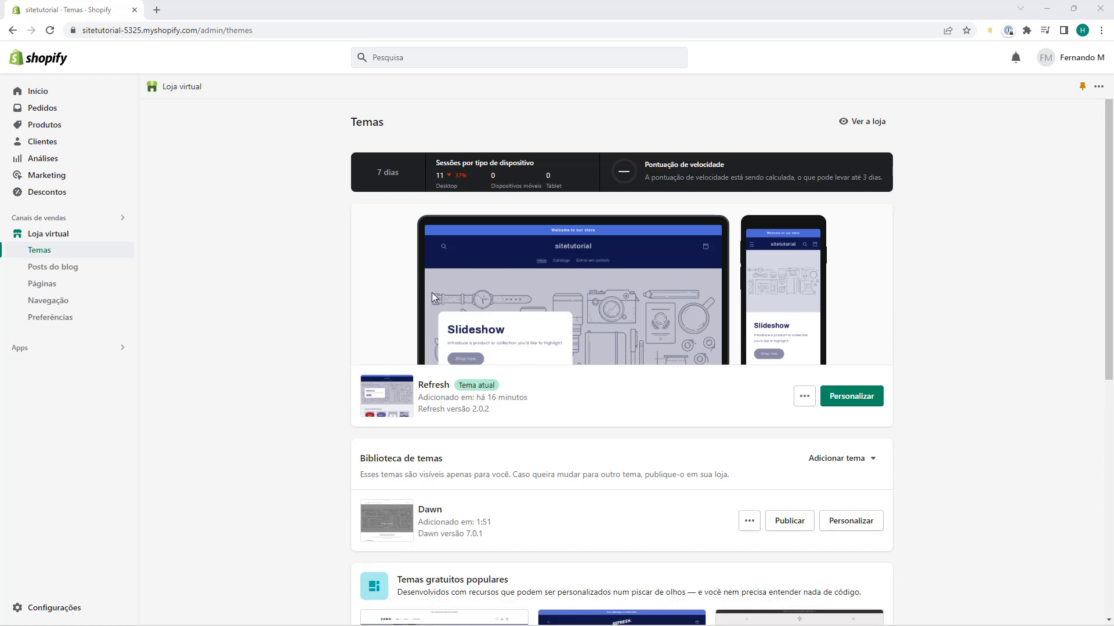
left_click(851, 400)
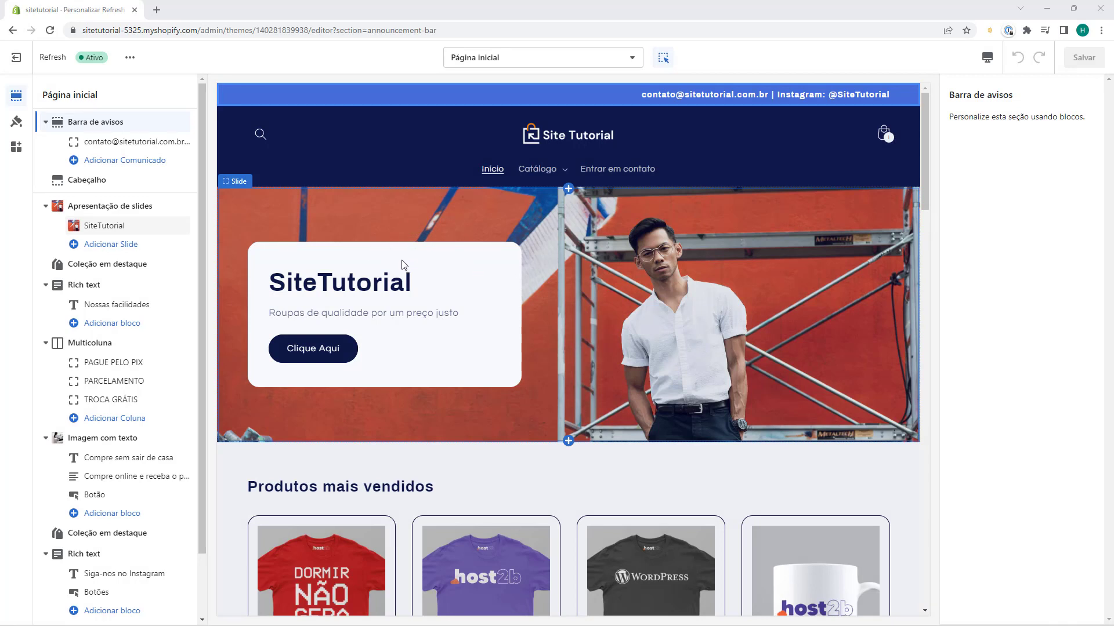
Step: Switch the theme editor to the Coleção-padrão collection template and look over its page preview
left_click(530, 64)
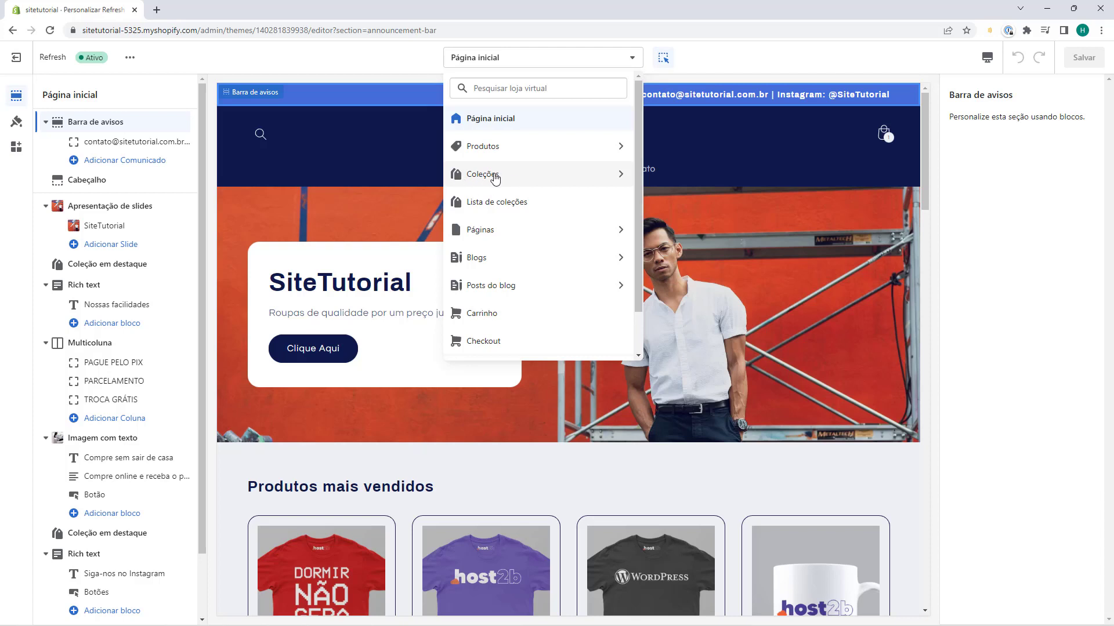
left_click(495, 177)
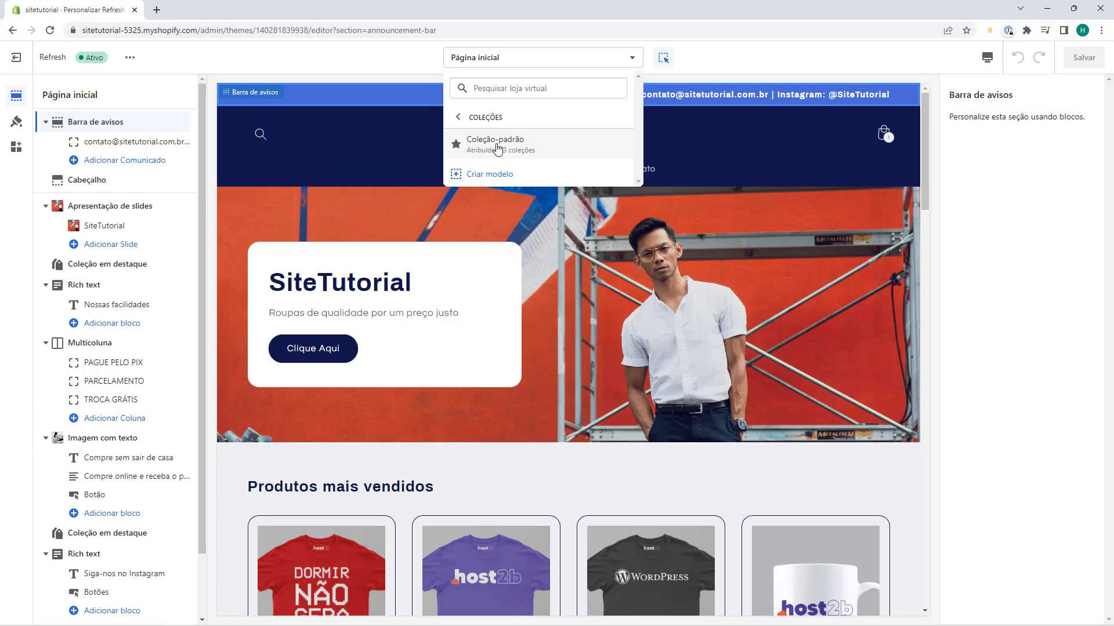
left_click(497, 149)
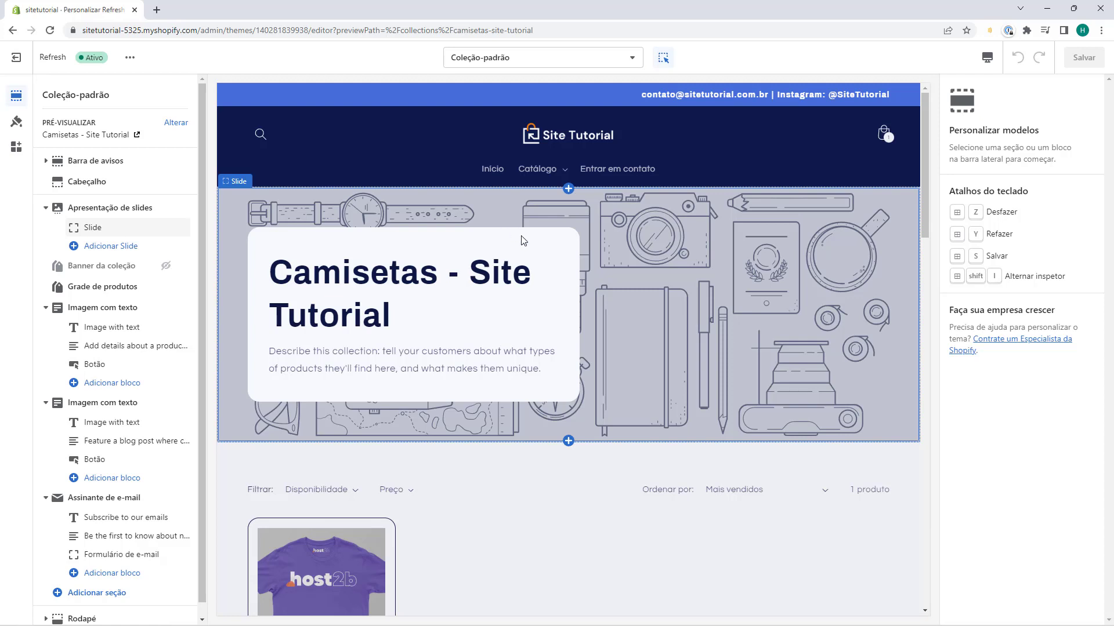
scroll(532, 226, "down", 2)
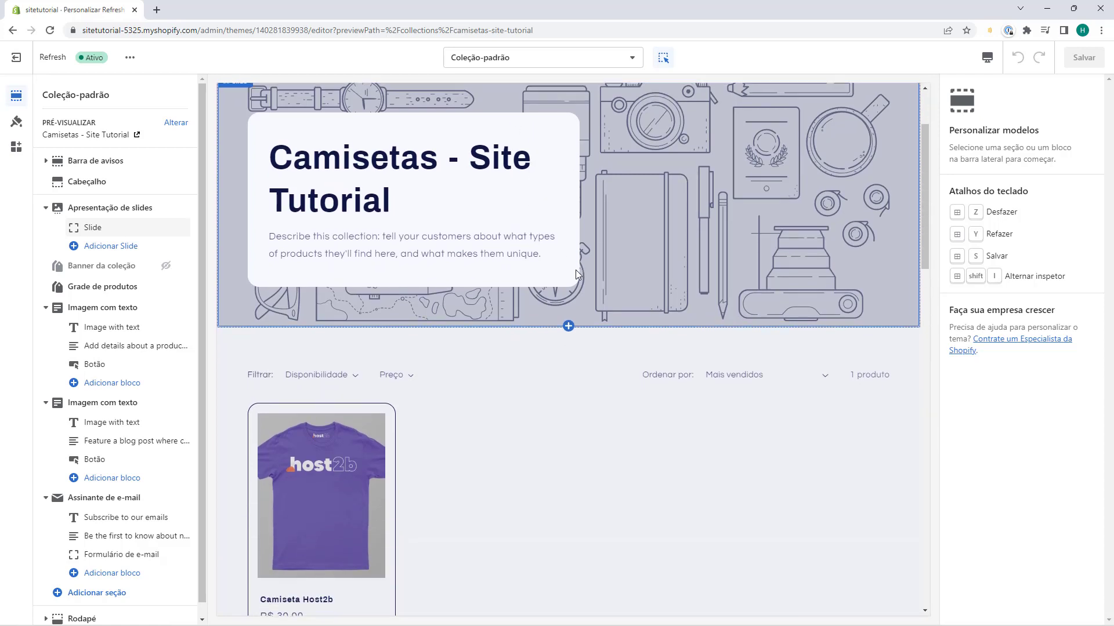
scroll(551, 237, "up", 2)
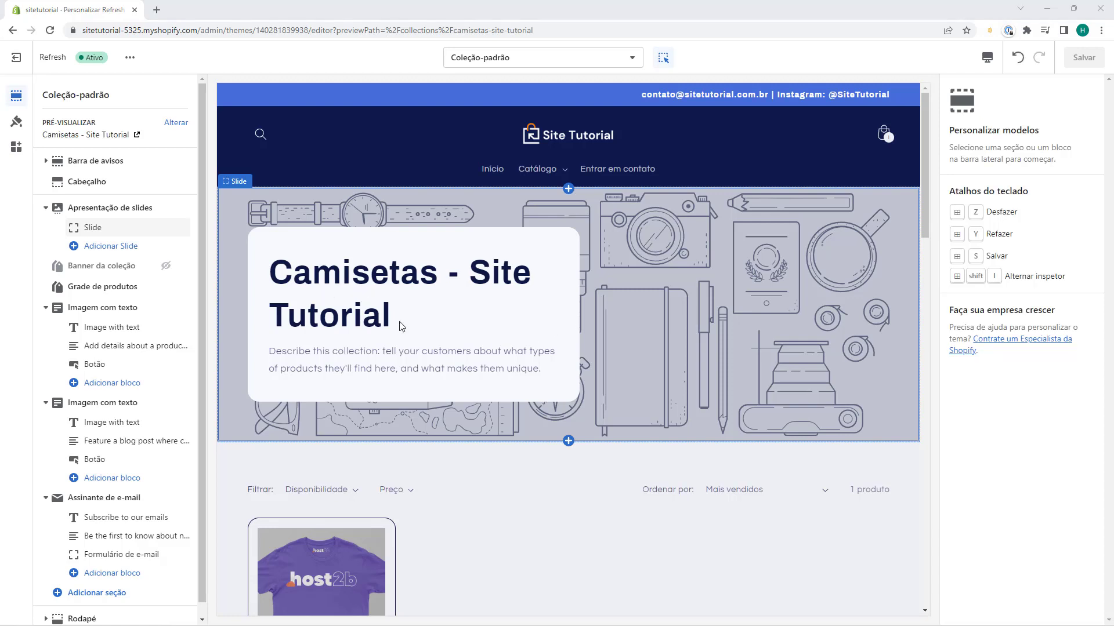
scroll(621, 321, "down", 4)
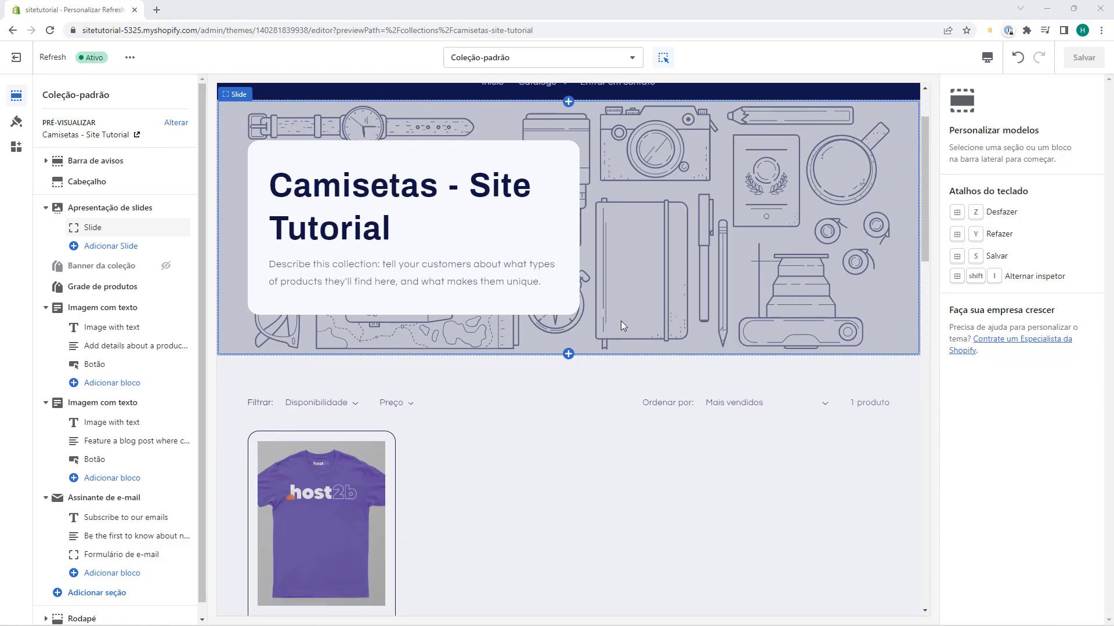
scroll(617, 329, "down", 3)
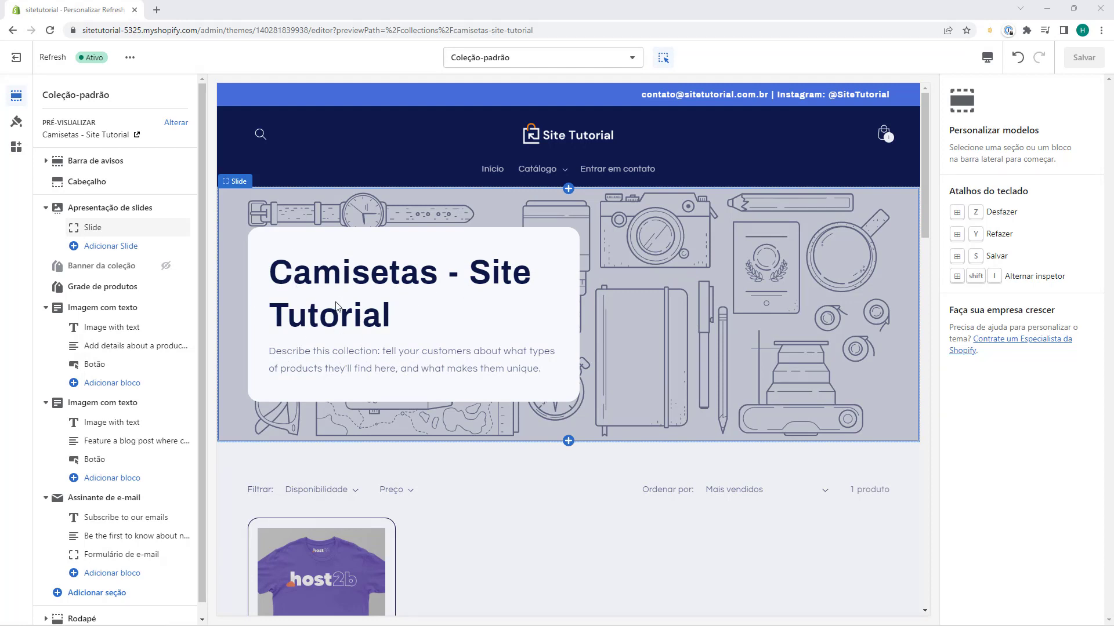
Step: Set the collection slideshow slide's image to the library photo of the man in front of the red wall and scaffolding
left_click(645, 294)
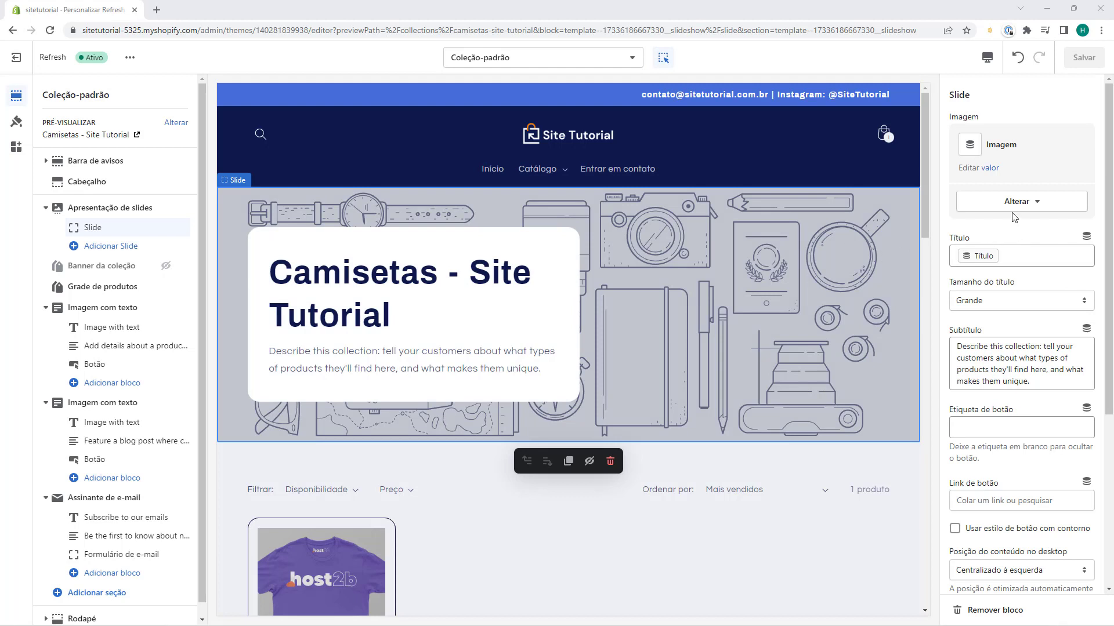
left_click(1028, 207)
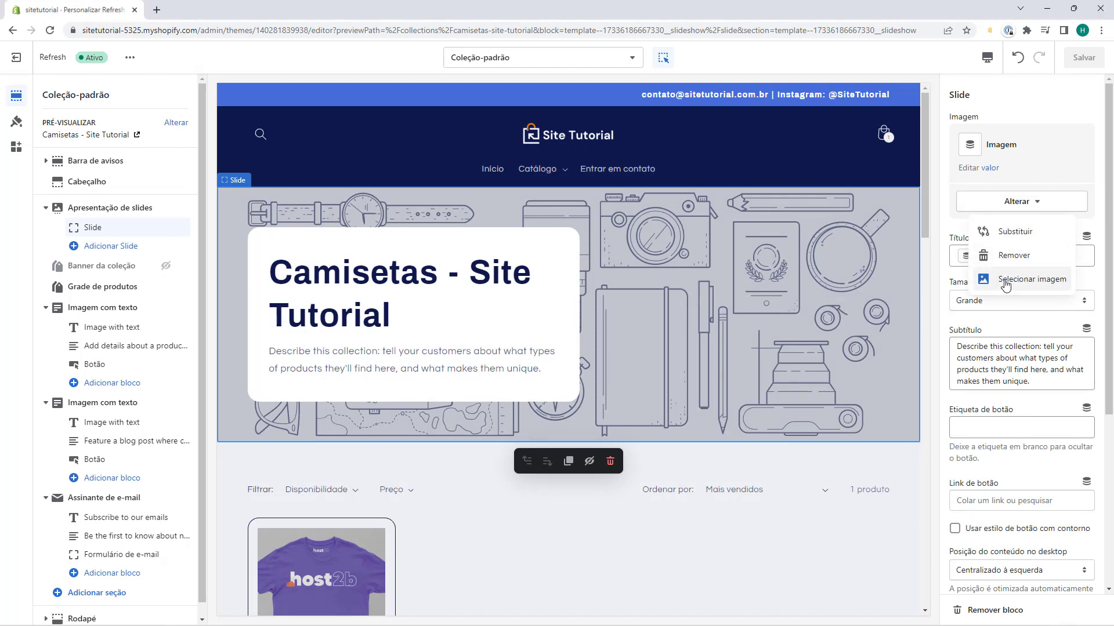
left_click(1005, 285)
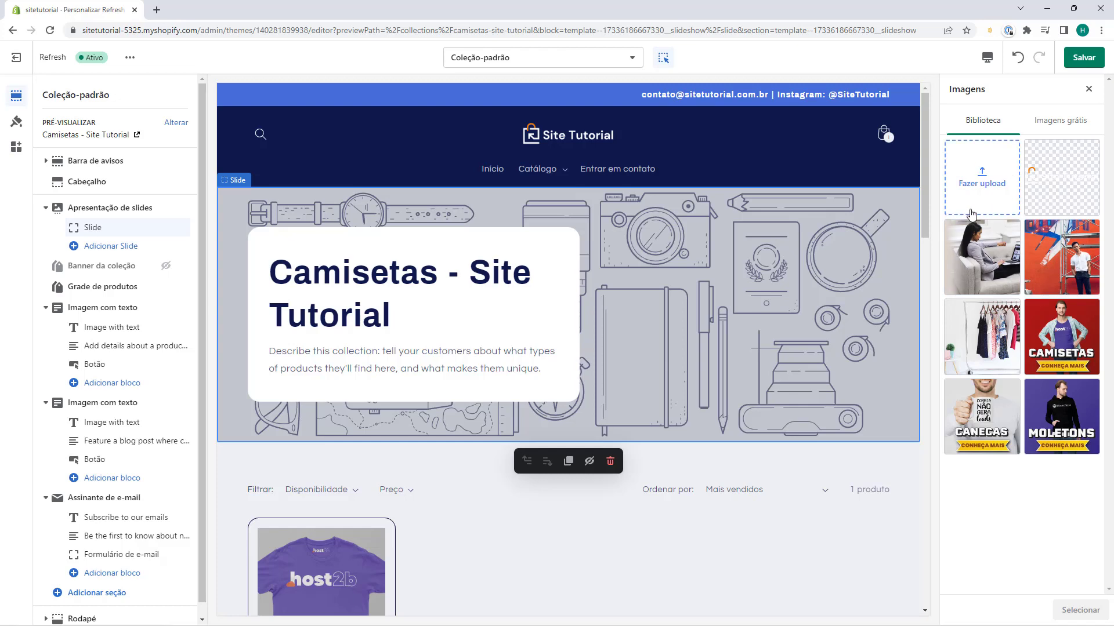
left_click(1044, 122)
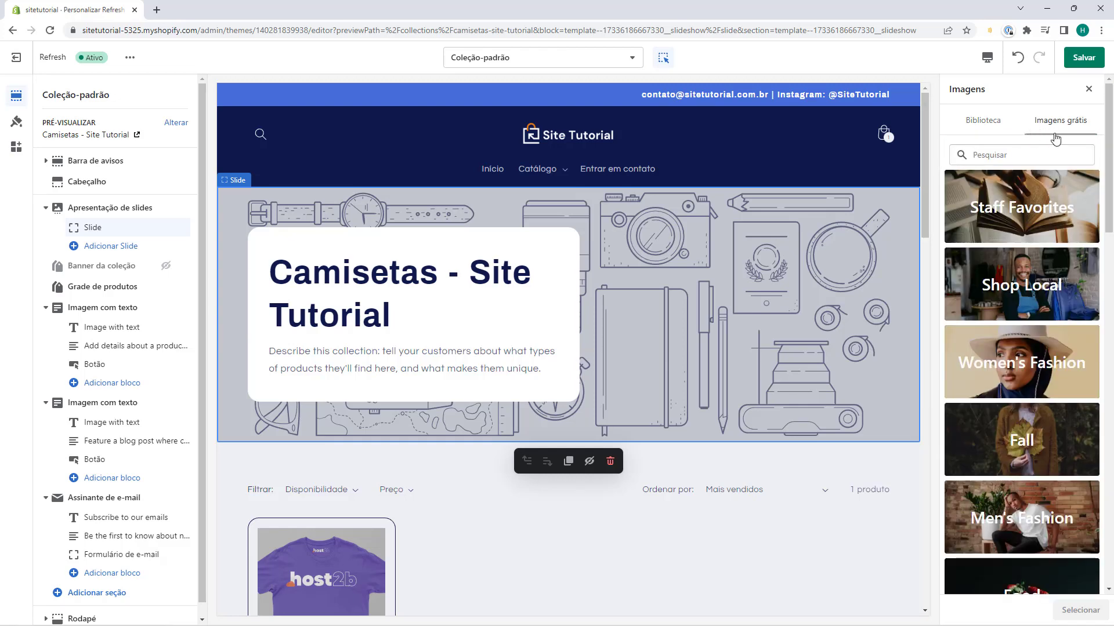
scroll(1021, 290, "down", 10)
scroll(1008, 307, "up", 10)
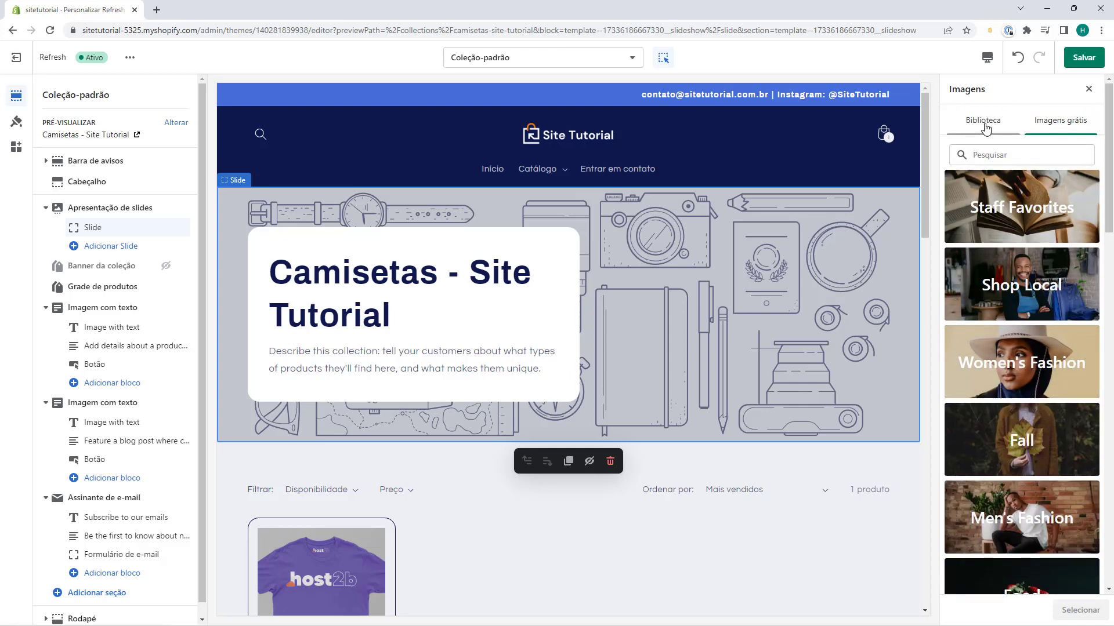
left_click(985, 128)
left_click(1067, 258)
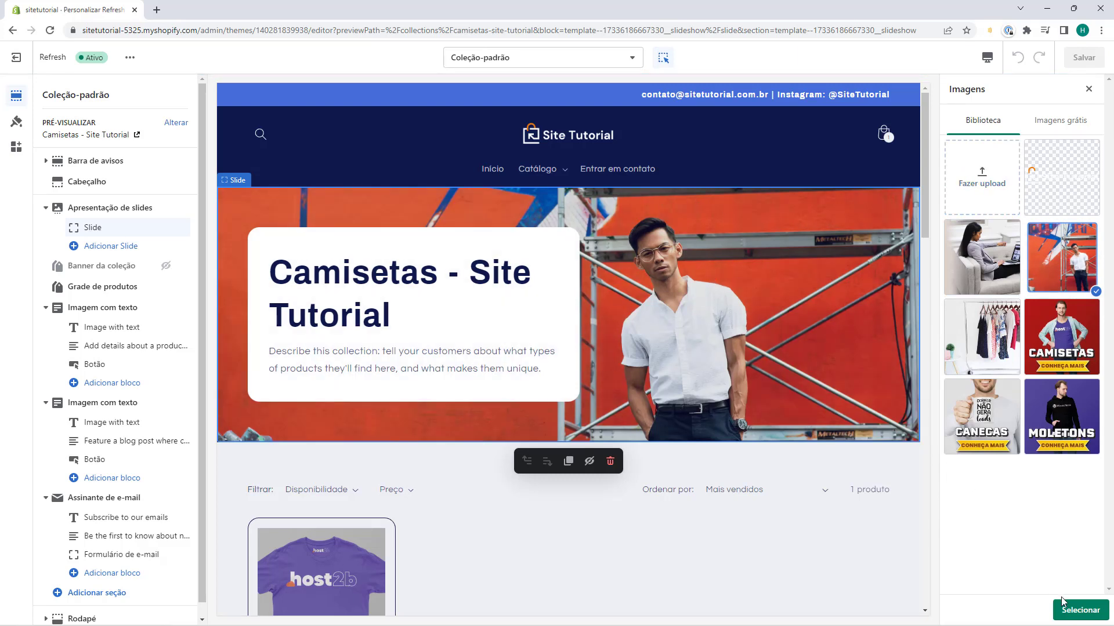
left_click(1077, 612)
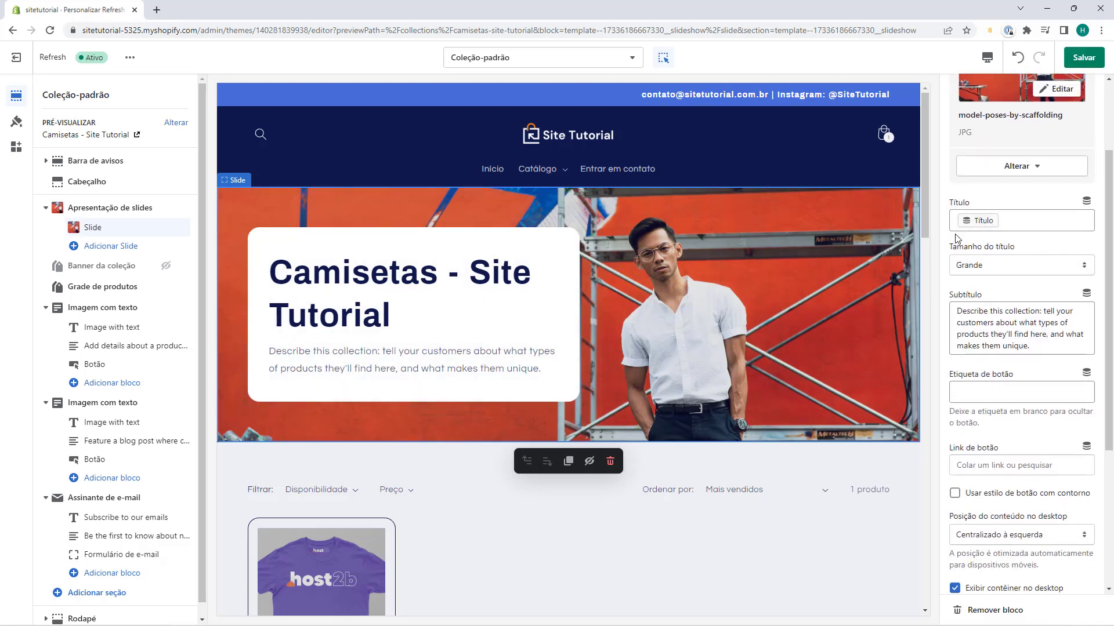
Step: Clear the placeholder subtitle text from the collection page's slide
triple_click(973, 325)
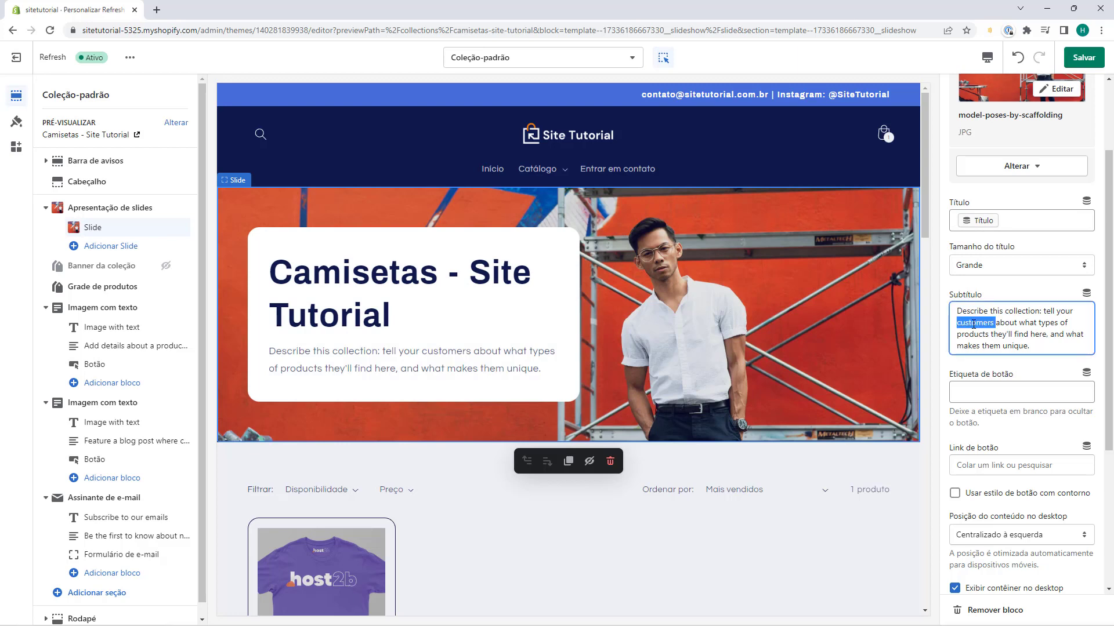
key("BackSpace")
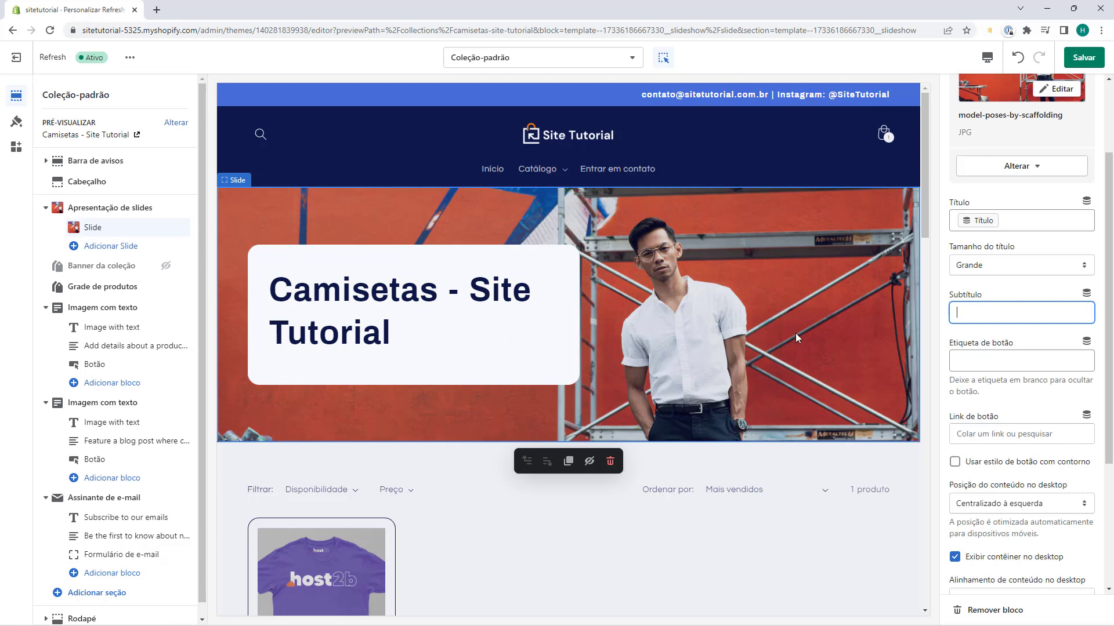
left_click(753, 336)
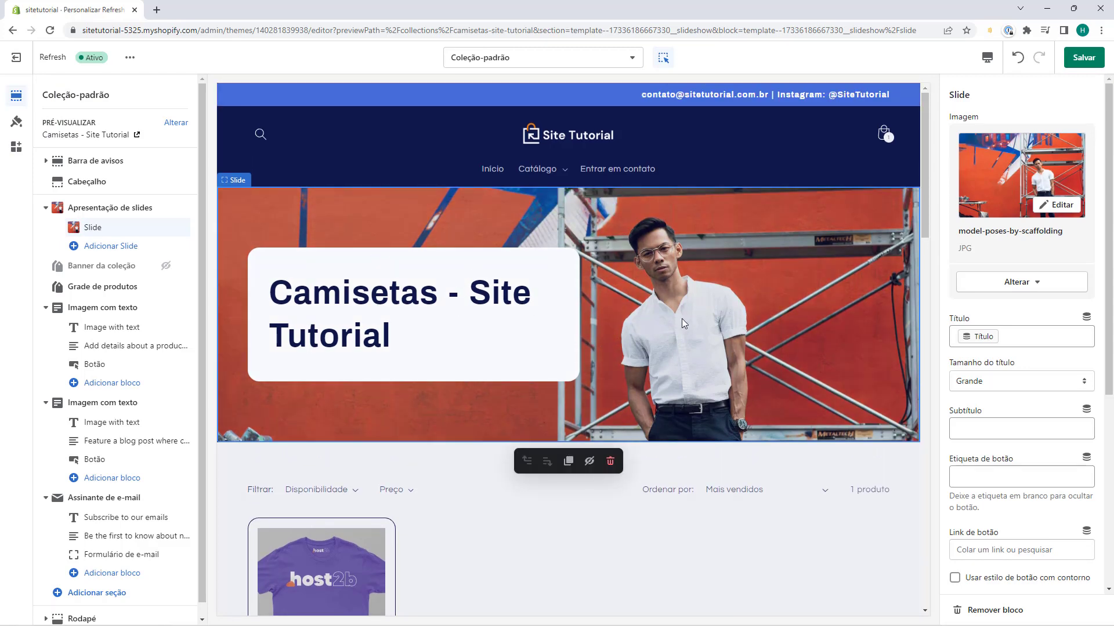
Step: Open the product grid settings, try 5 desktop columns and set the column count back to 4
scroll(667, 269, "down", 5)
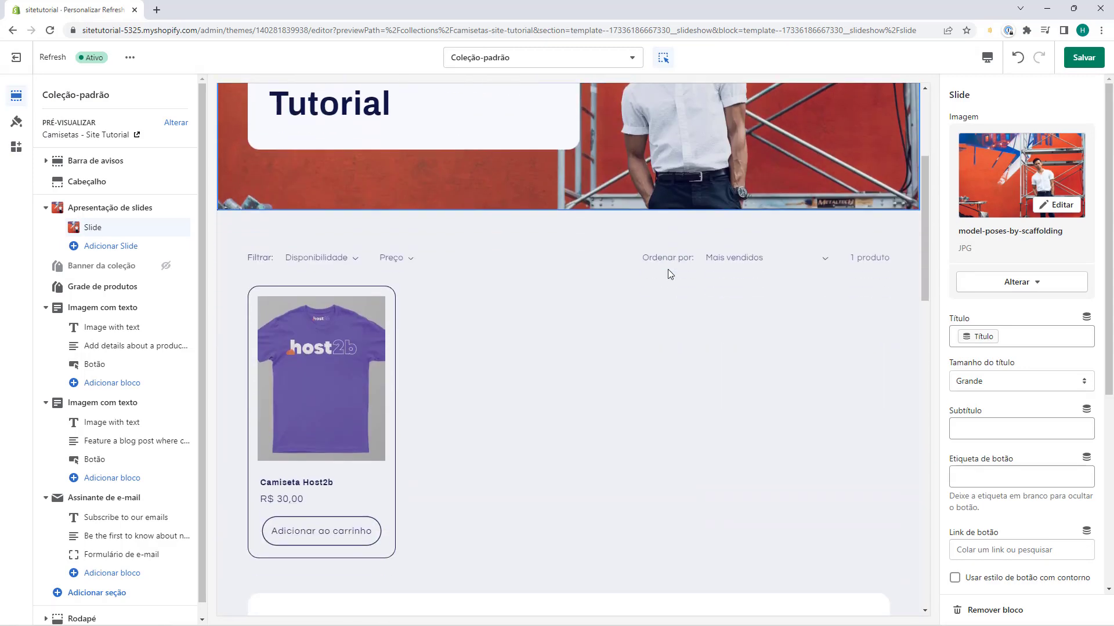
left_click(516, 389)
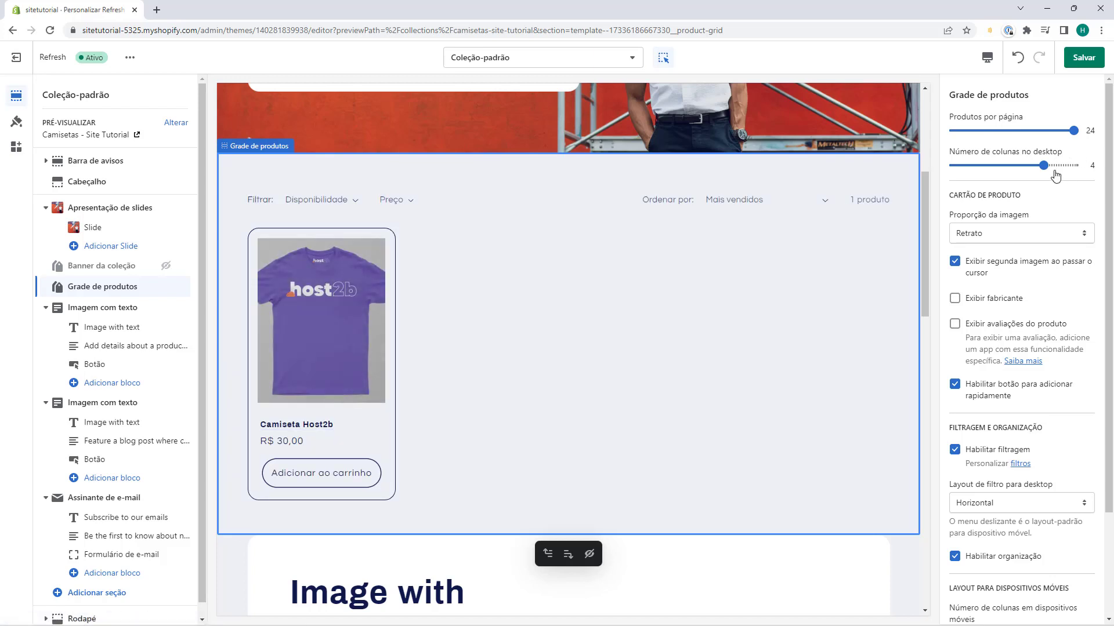
left_click_drag(1055, 175, 1069, 170)
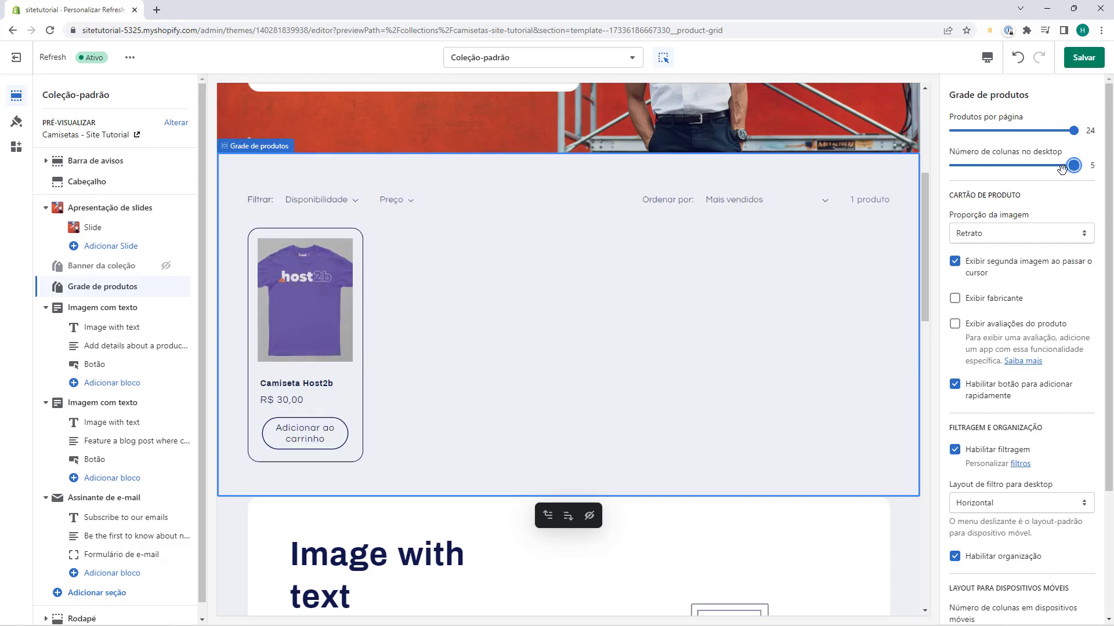
mouse_move(1062, 169)
left_mouse_down()
mouse_move(999, 169)
mouse_move(1044, 166)
left_mouse_up()
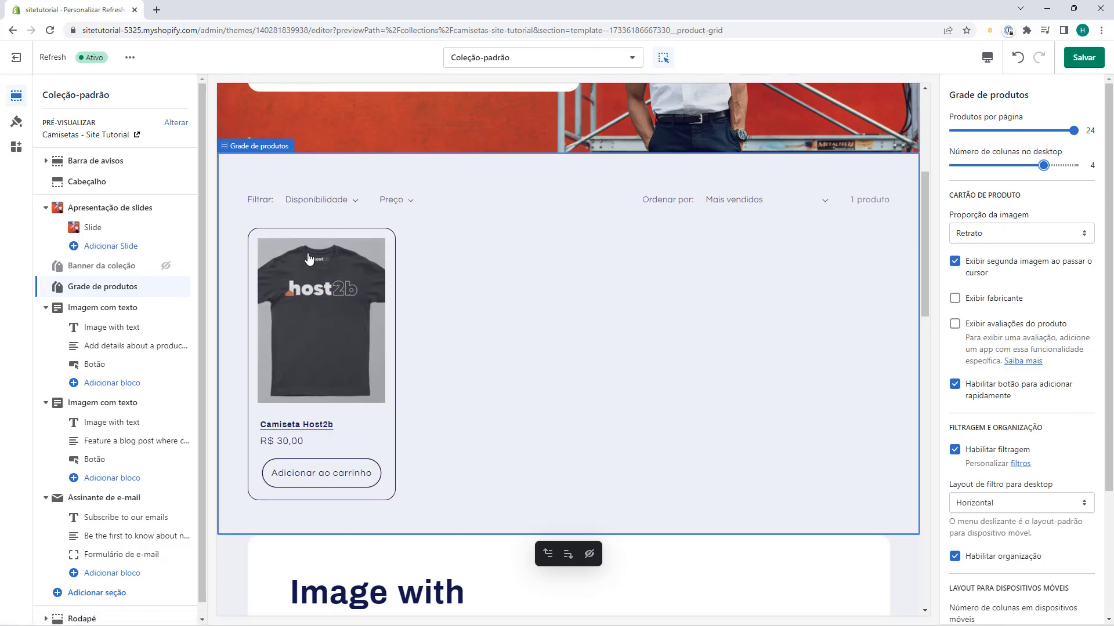
Step: Try the Adaptar à imagem and Quadrada image proportions on the product cards and return to Retrato
left_click(988, 234)
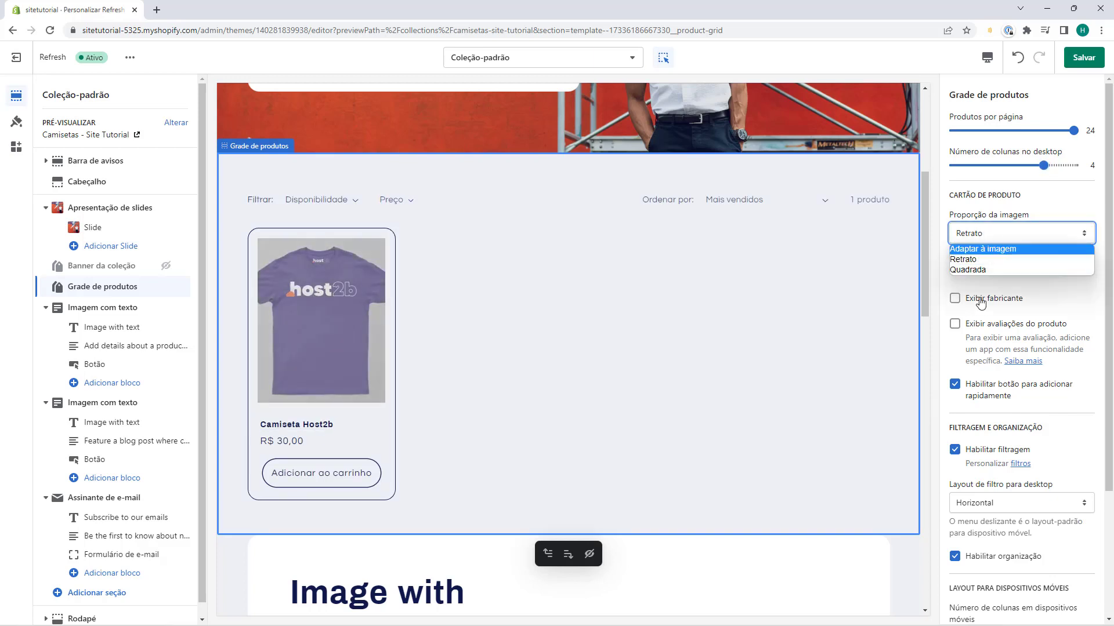
left_click(981, 249)
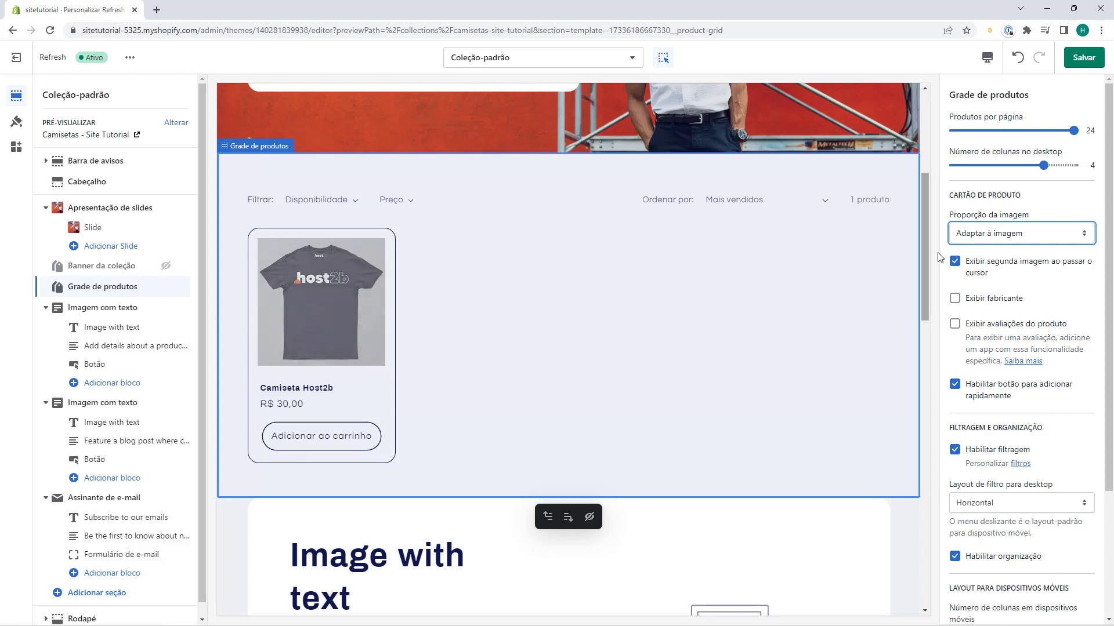
left_click(1013, 233)
left_click(998, 273)
left_click(1012, 233)
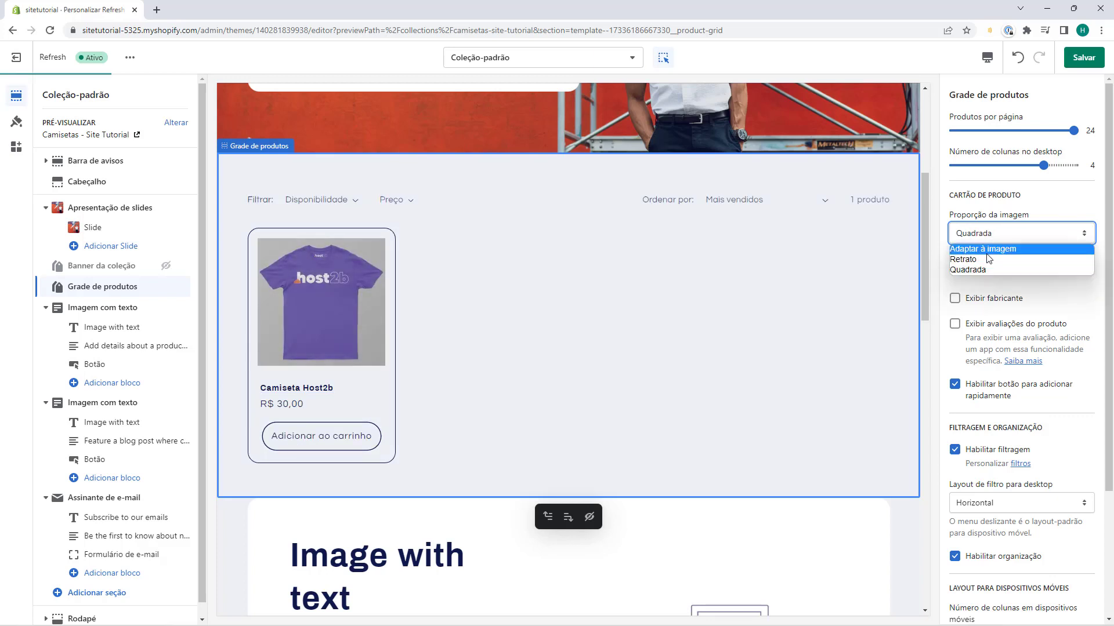
left_click(986, 261)
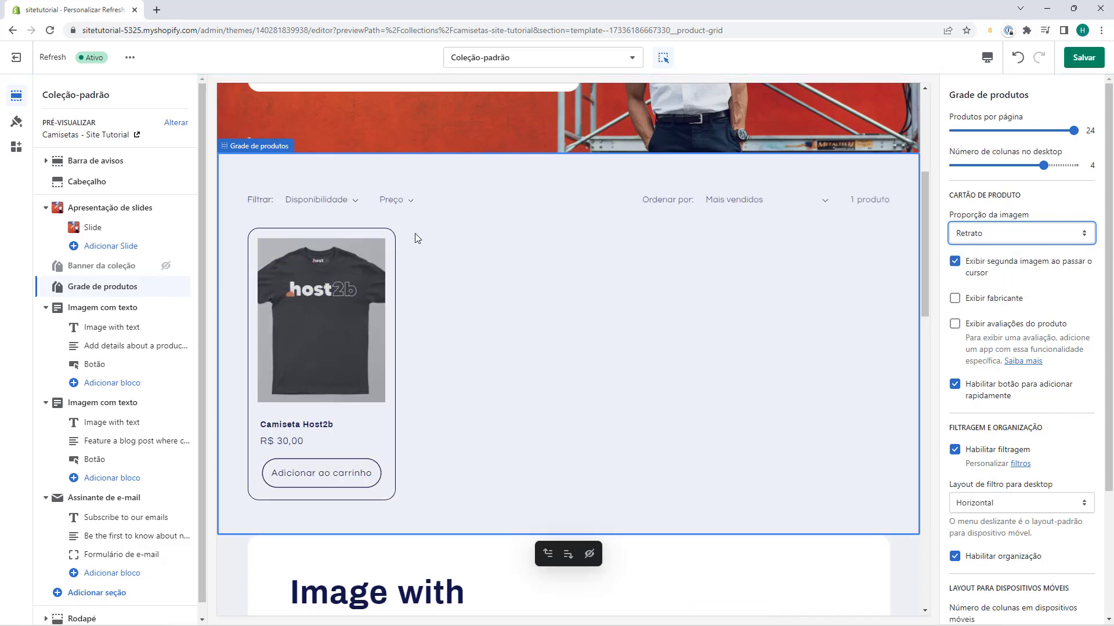
Step: Try showing the manufacturer (Exibir fabricante) on the product cards and turn it off again
scroll(968, 219, "down", 1)
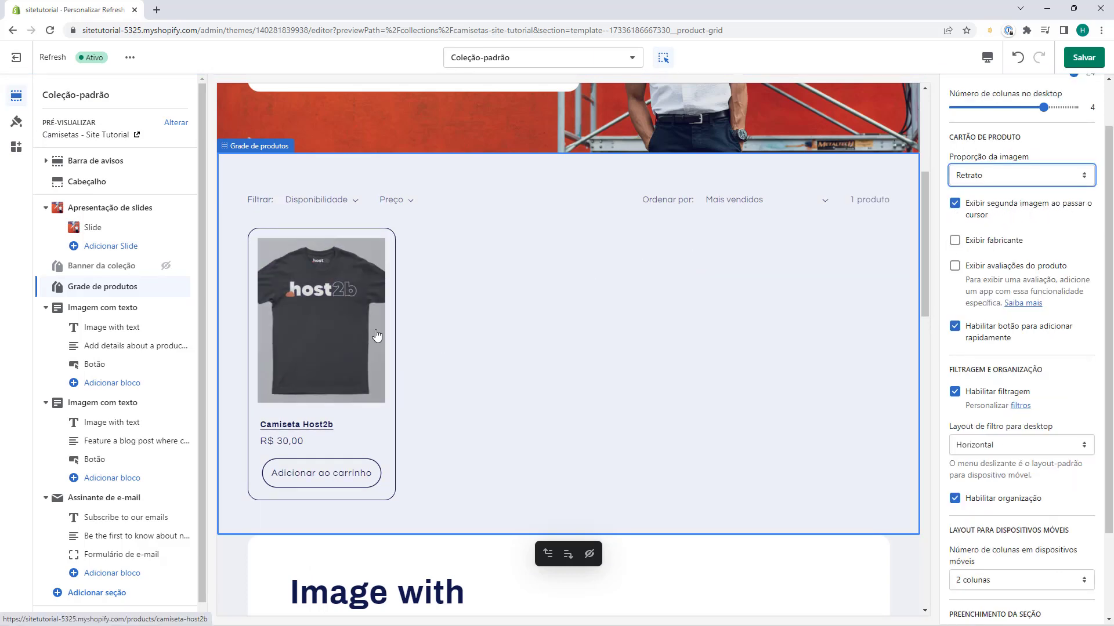
left_click(957, 243)
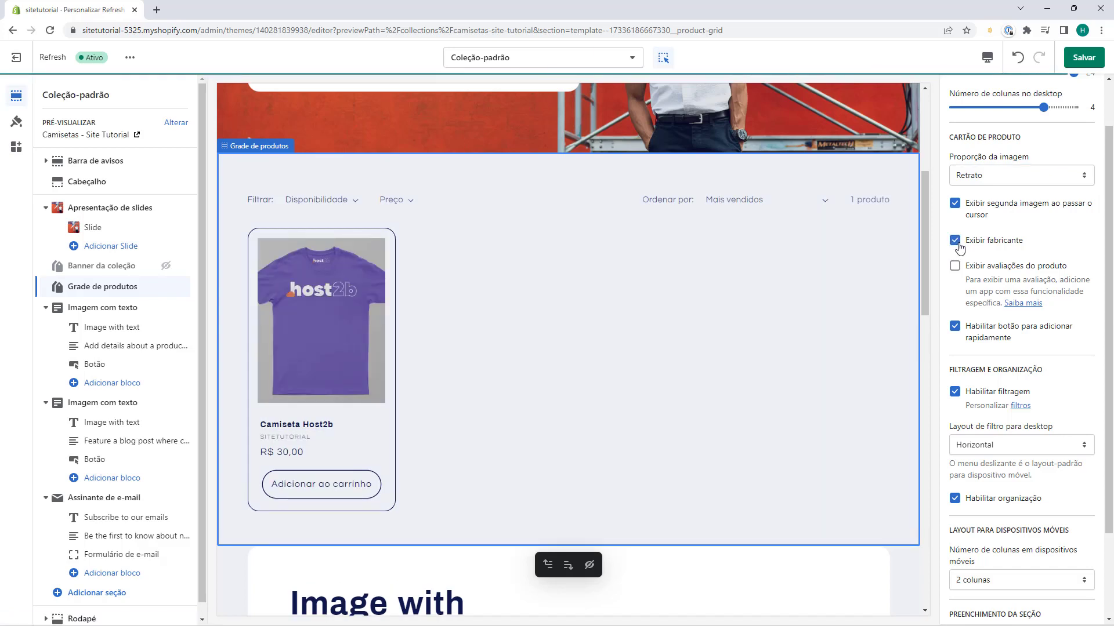
left_click(956, 242)
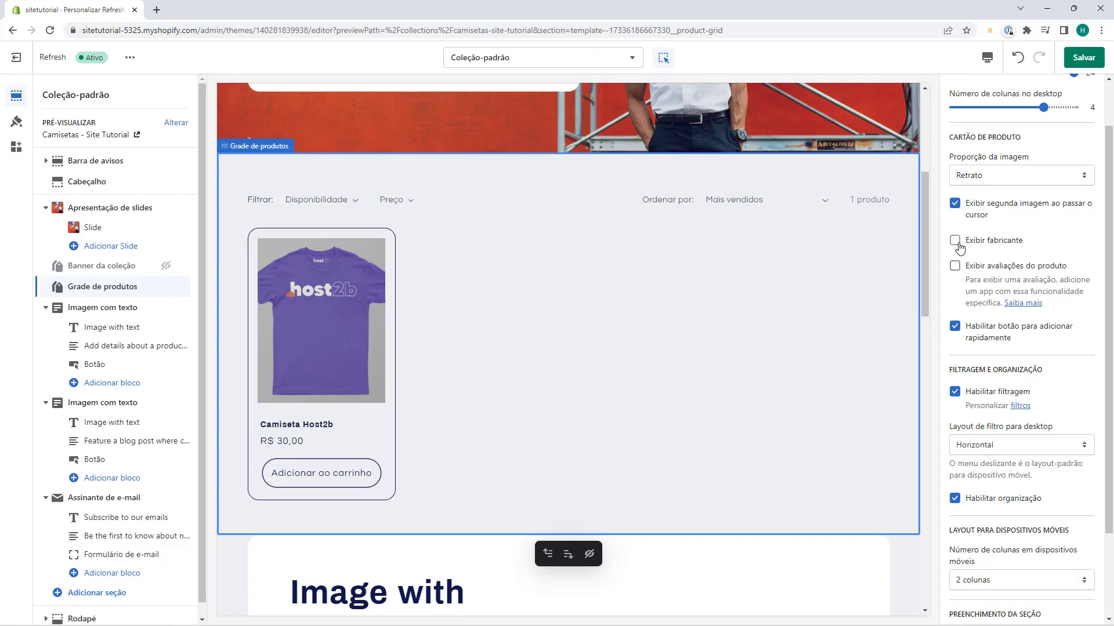
left_click(957, 244)
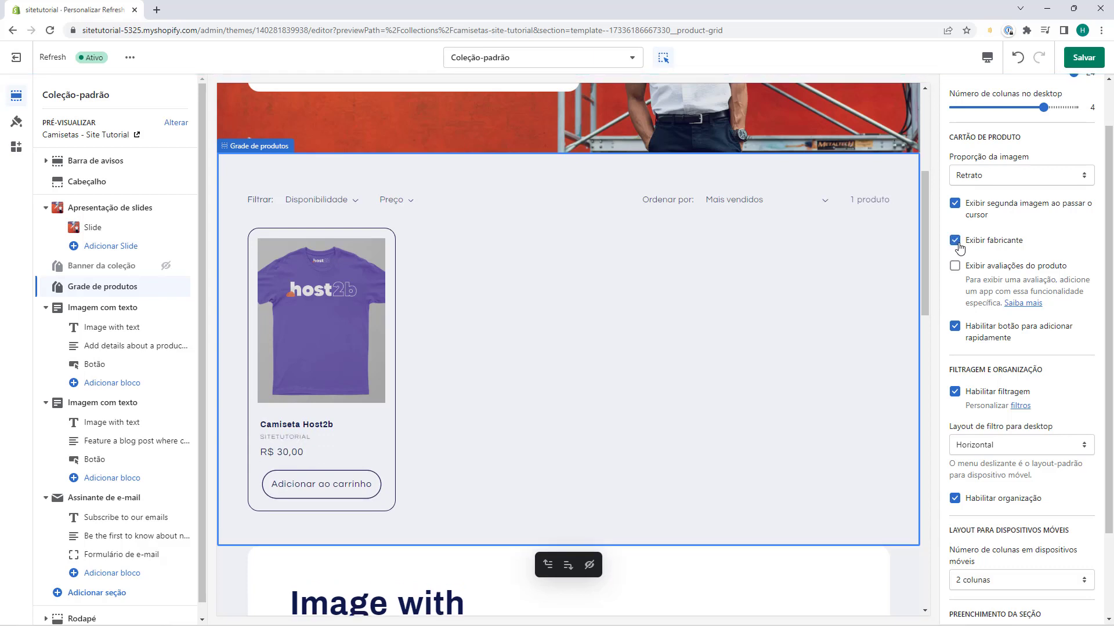
left_click(956, 242)
Step: Enable product reviews (Exibir avaliações do produto) and disable filtering (Habilitar filtragem) in the product grid
left_click(955, 267)
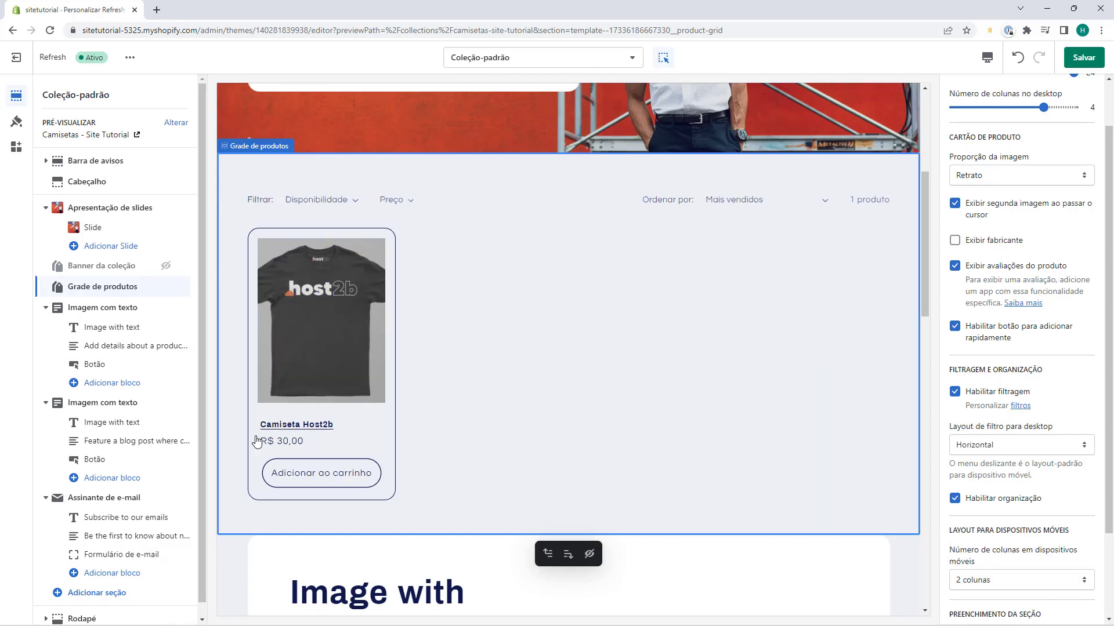
scroll(951, 266, "down", 2)
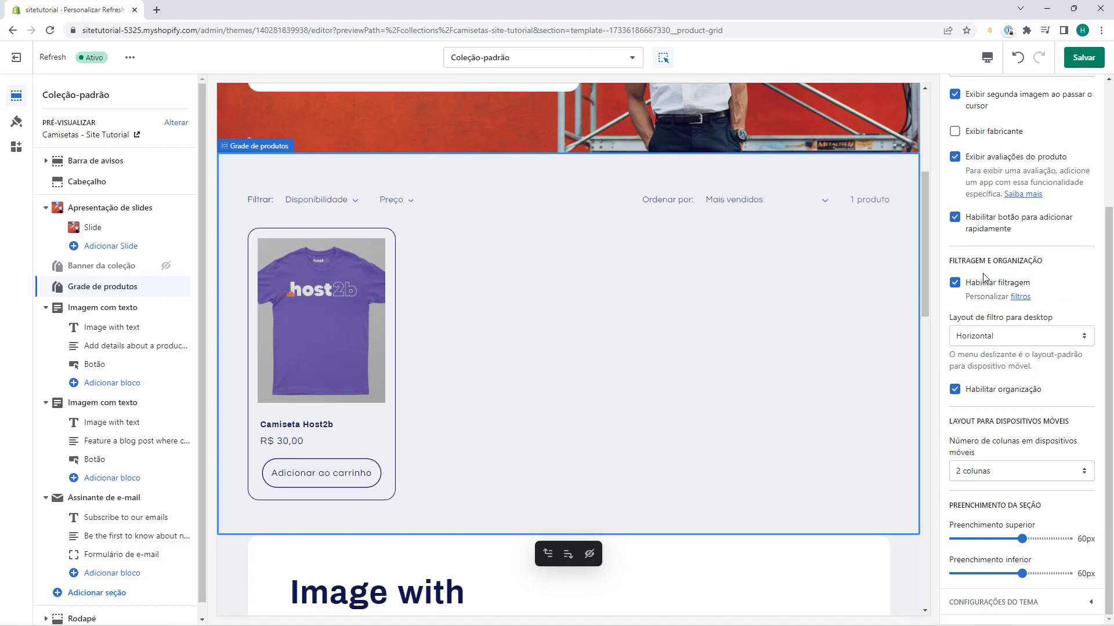
left_click(954, 282)
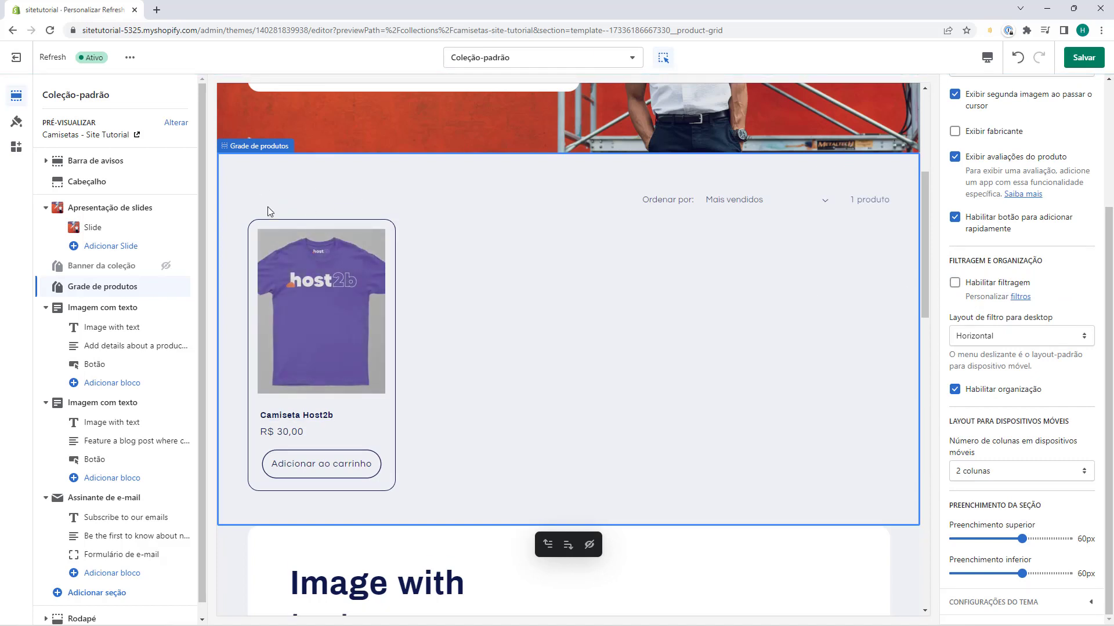
Step: Re-enable filtering (Habilitar filtragem) in the product grid and switch the preview to mobile devices (Dispositivos móveis)
left_click(954, 283)
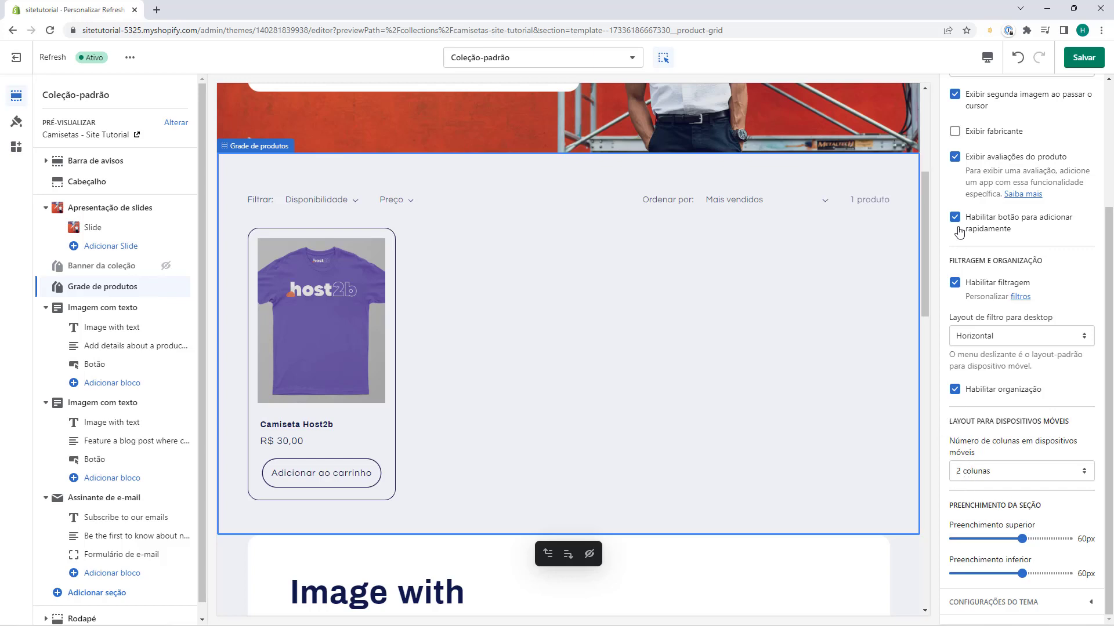
left_click(987, 57)
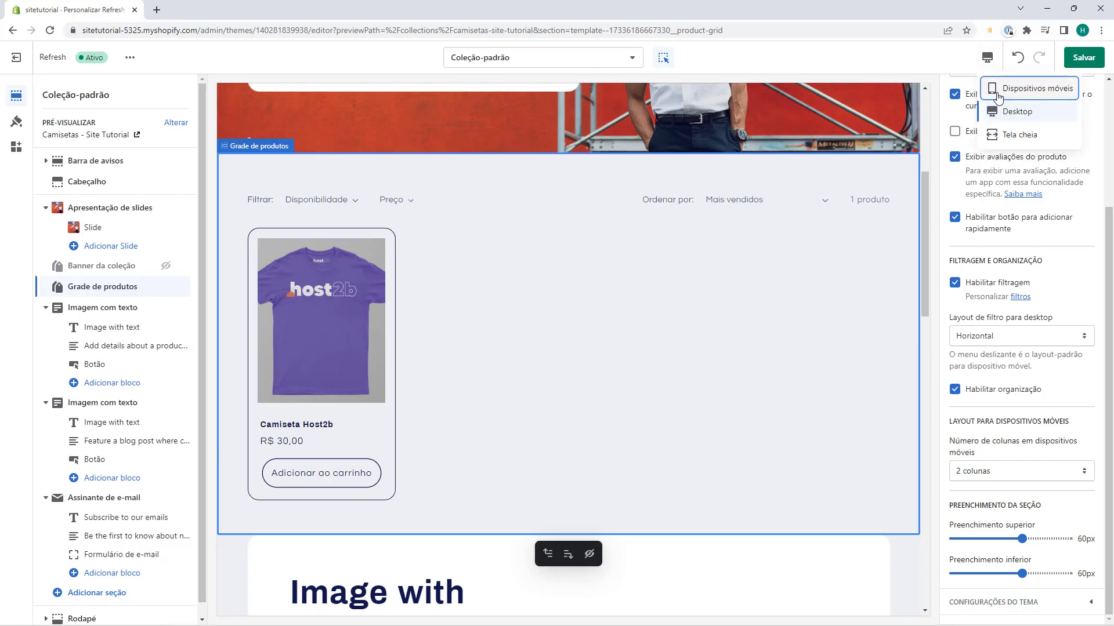
left_click(997, 96)
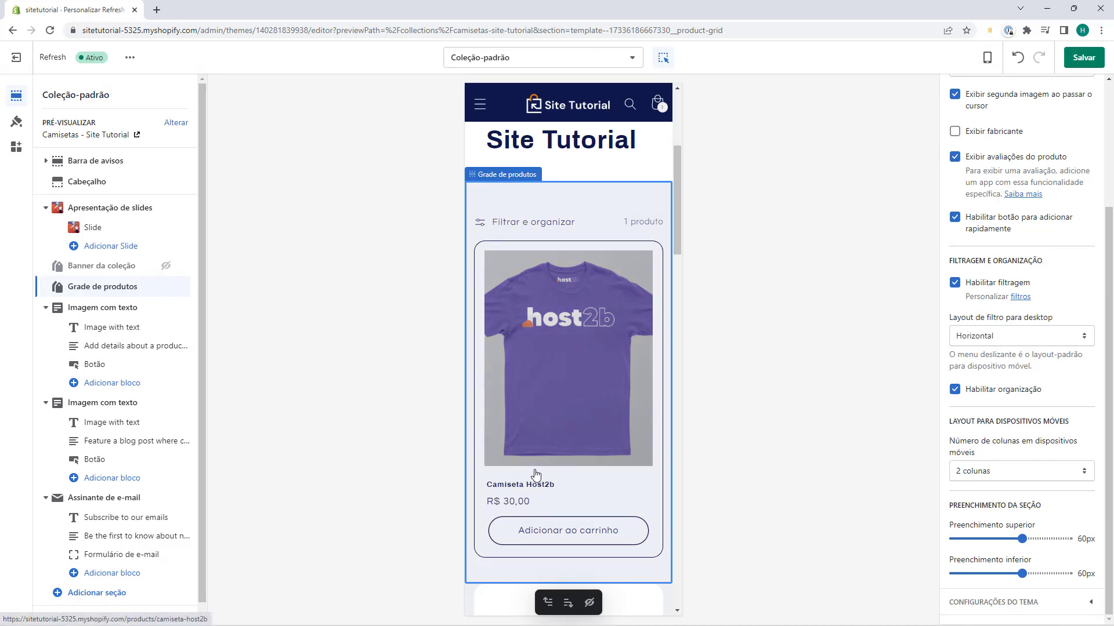
Step: Set the product grid's number of columns on mobile devices to 1 coluna and check the product card
left_click(996, 471)
left_click(989, 493)
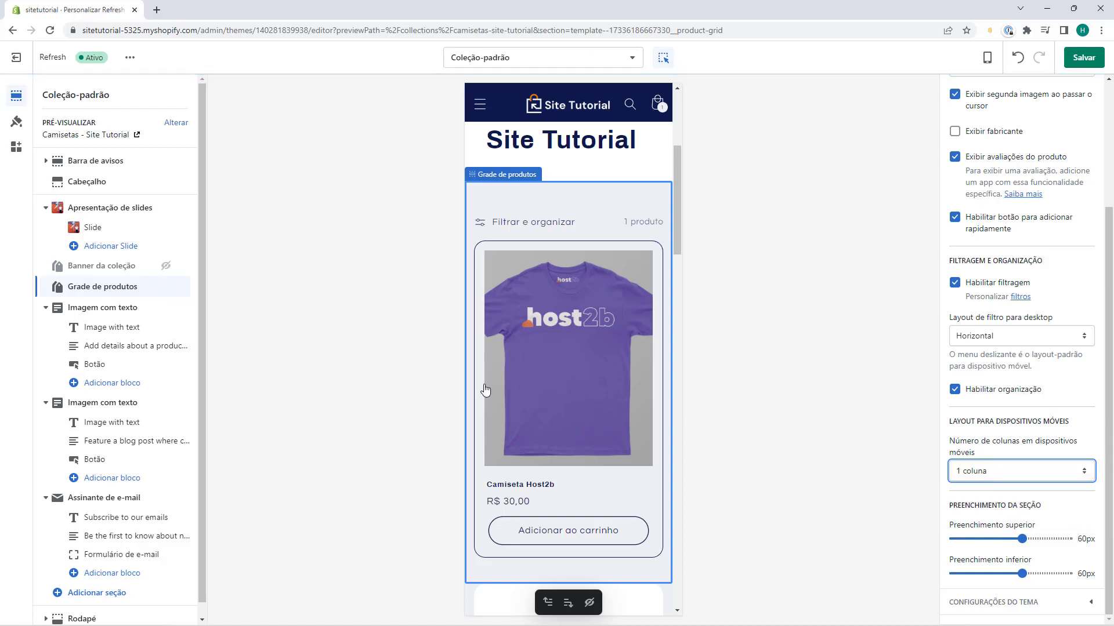
scroll(569, 512, "down", 3)
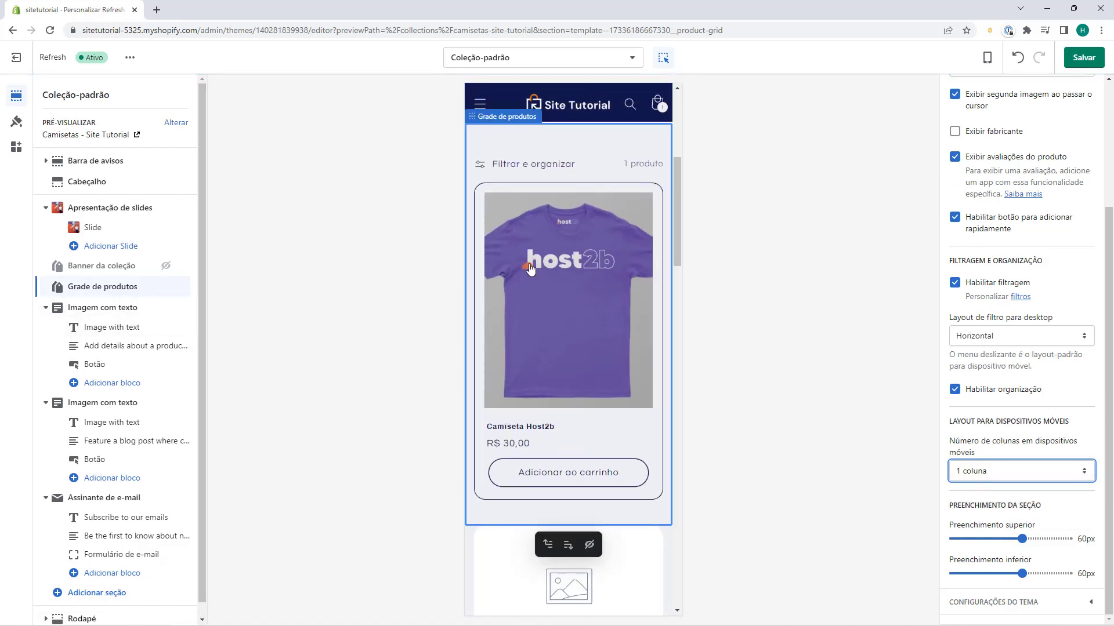
Step: Return the preview to desktop and try the product grid's top padding (Preenchimento superior), leaving it at 60px
left_click(987, 57)
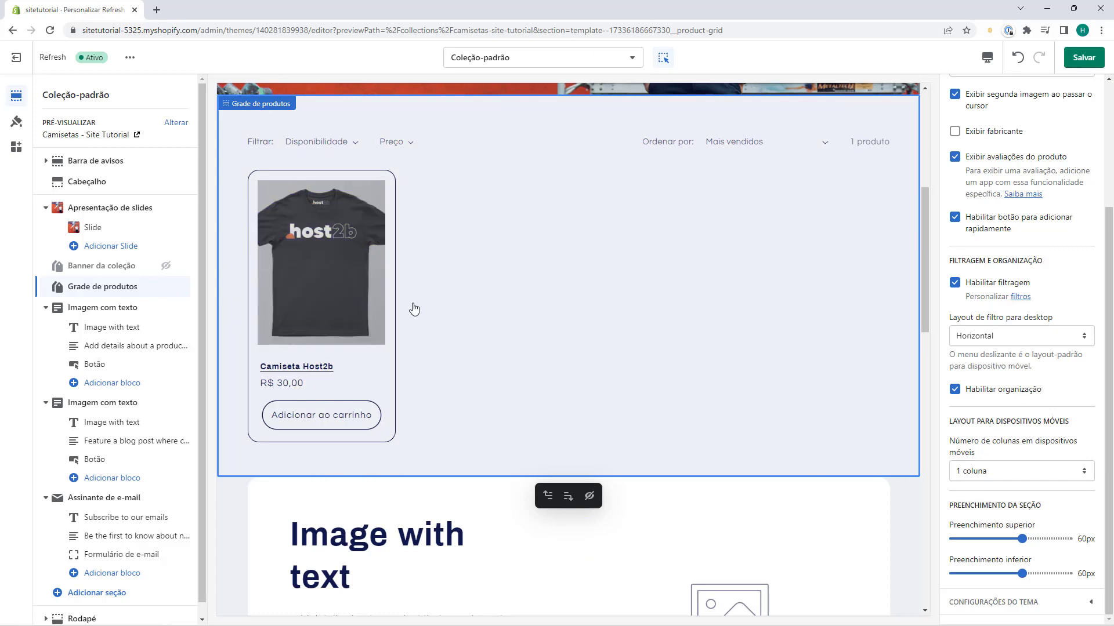
mouse_move(1021, 539)
left_mouse_down()
mouse_move(989, 539)
mouse_move(1022, 539)
left_mouse_up()
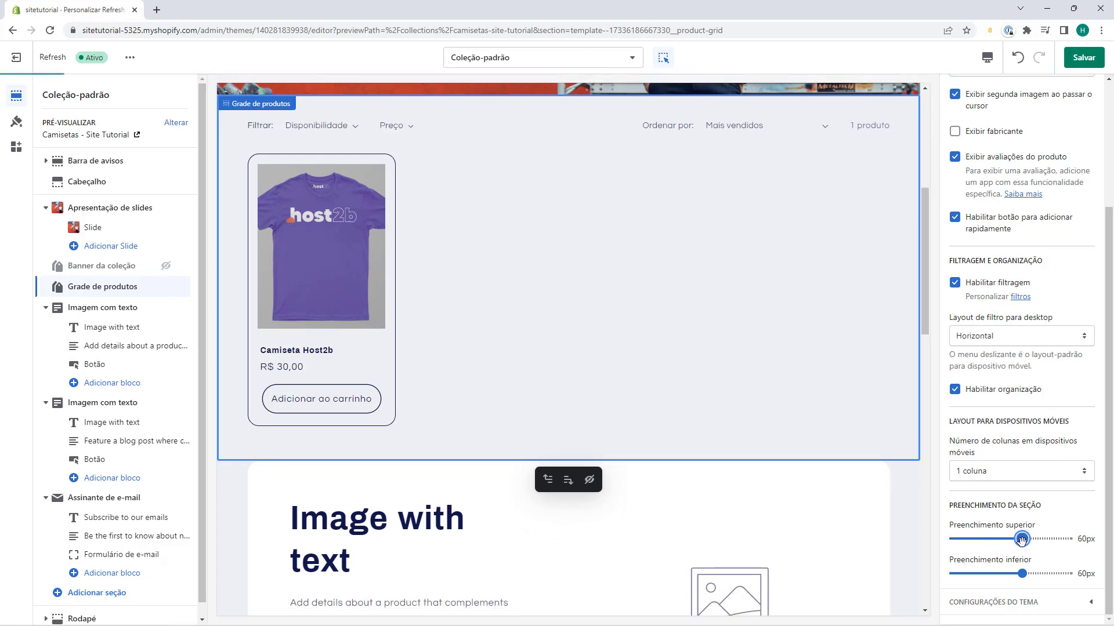
Step: Delete the first Imagem com texto section, the one with the Shop now button, below the product grid
scroll(404, 238, "down", 4)
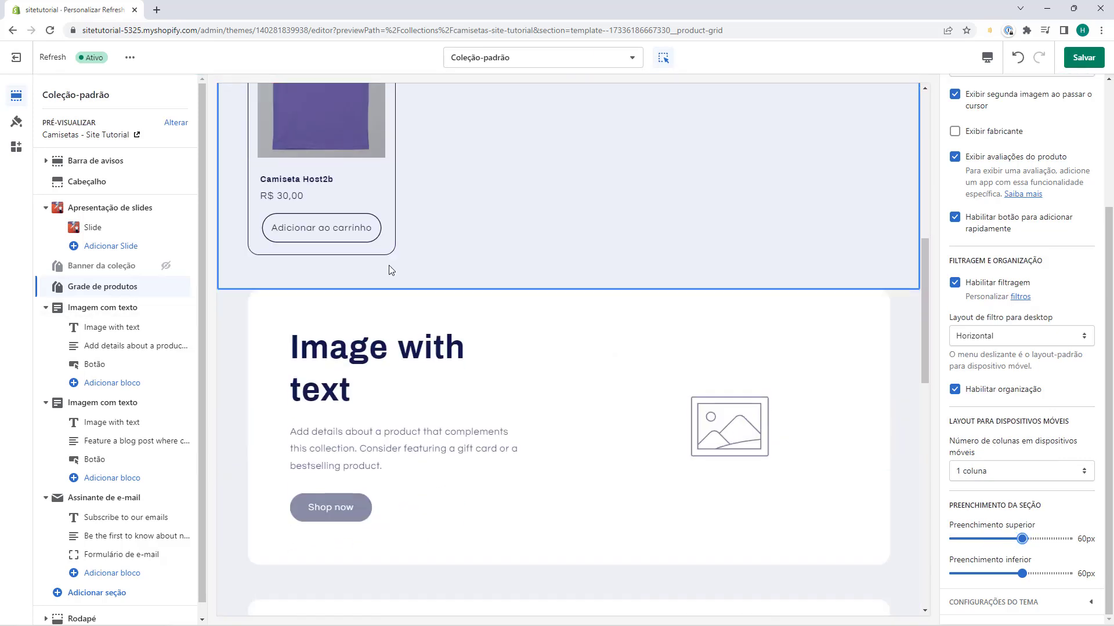
scroll(486, 457, "down", 2)
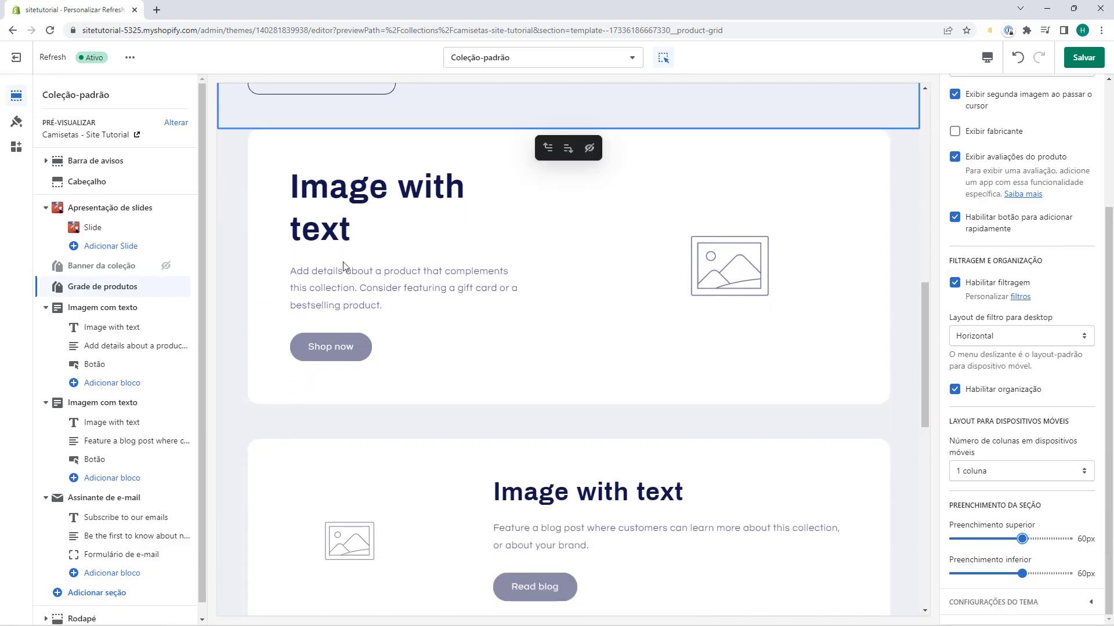
scroll(308, 311, "down", 1)
scroll(324, 376, "up", 2)
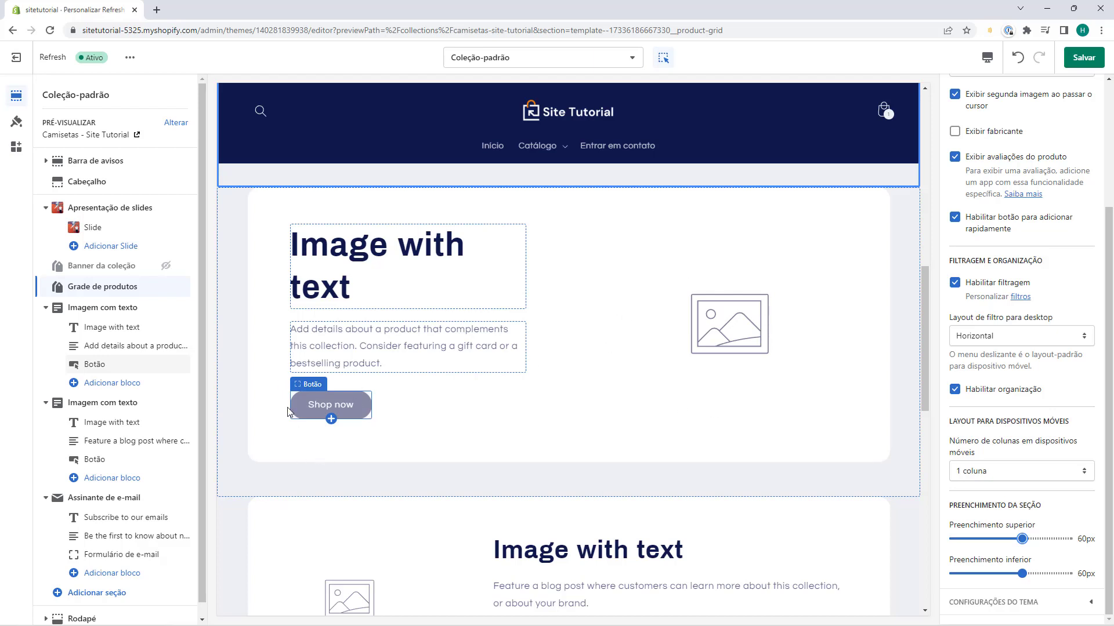
left_click(506, 456)
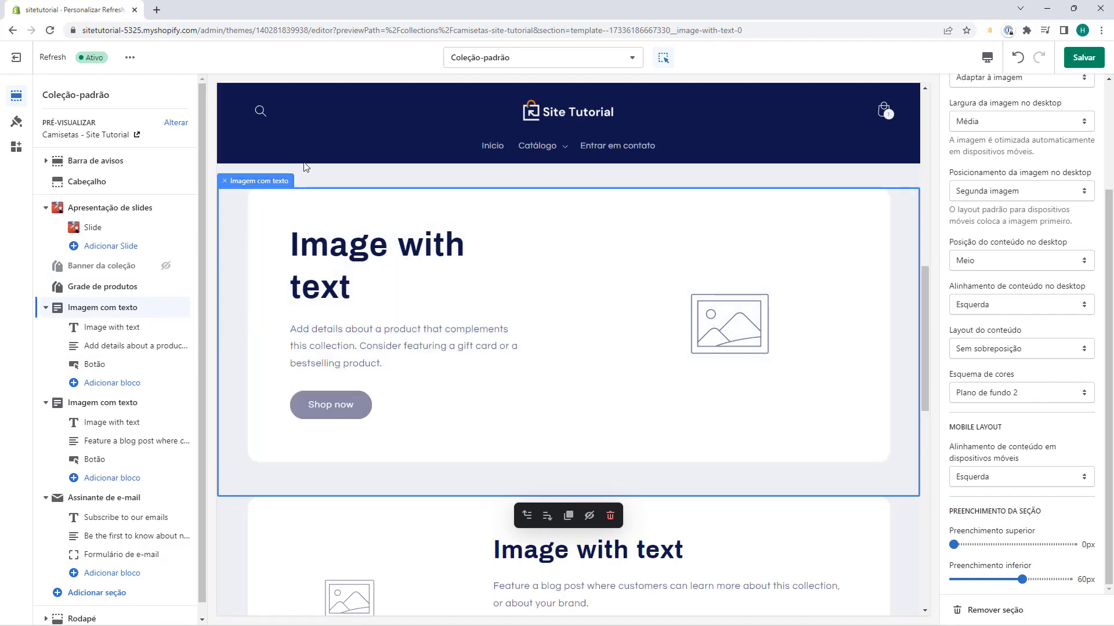
left_click(609, 516)
left_click(638, 582)
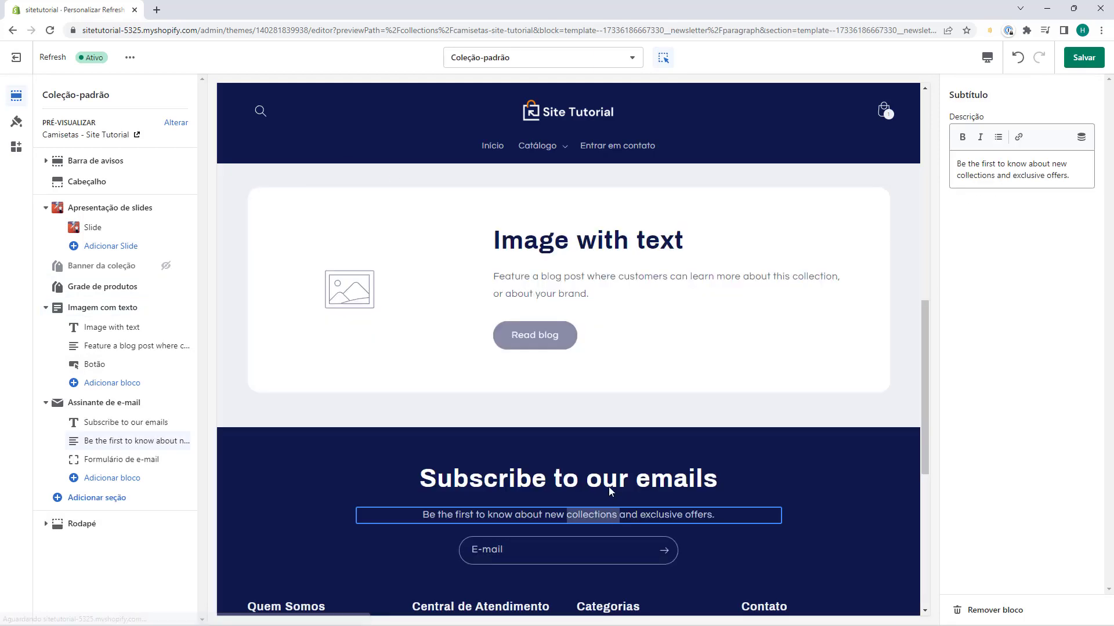
Step: Change the remaining Imagem com texto section's title to "Compre sem sair de casa" and its size to Pequeno
scroll(504, 455, "up", 5)
left_click(453, 480)
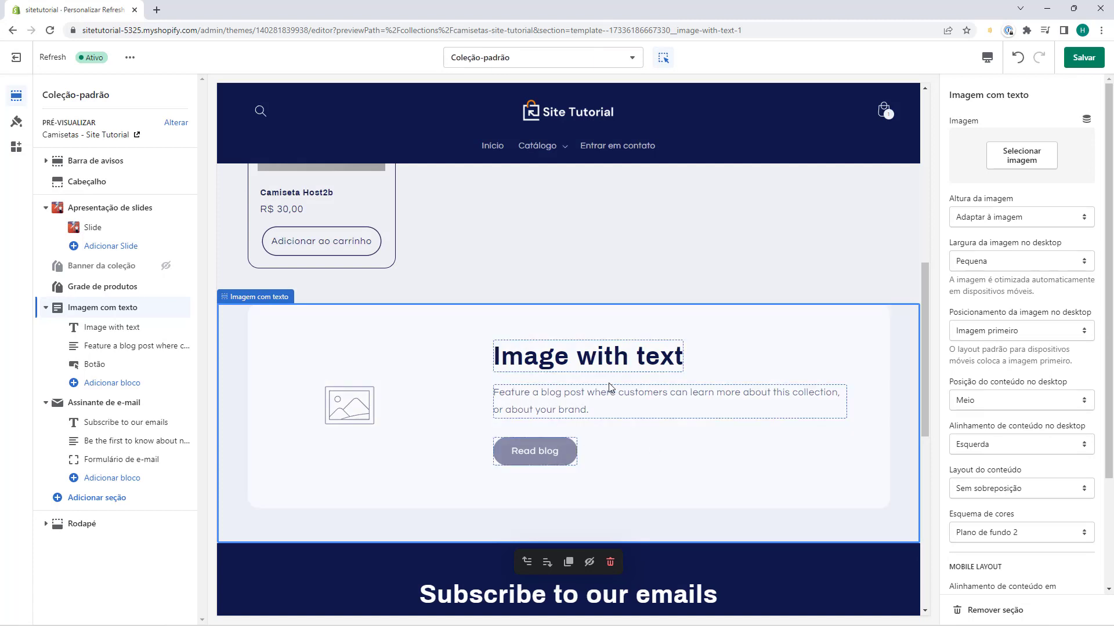
left_click(540, 355)
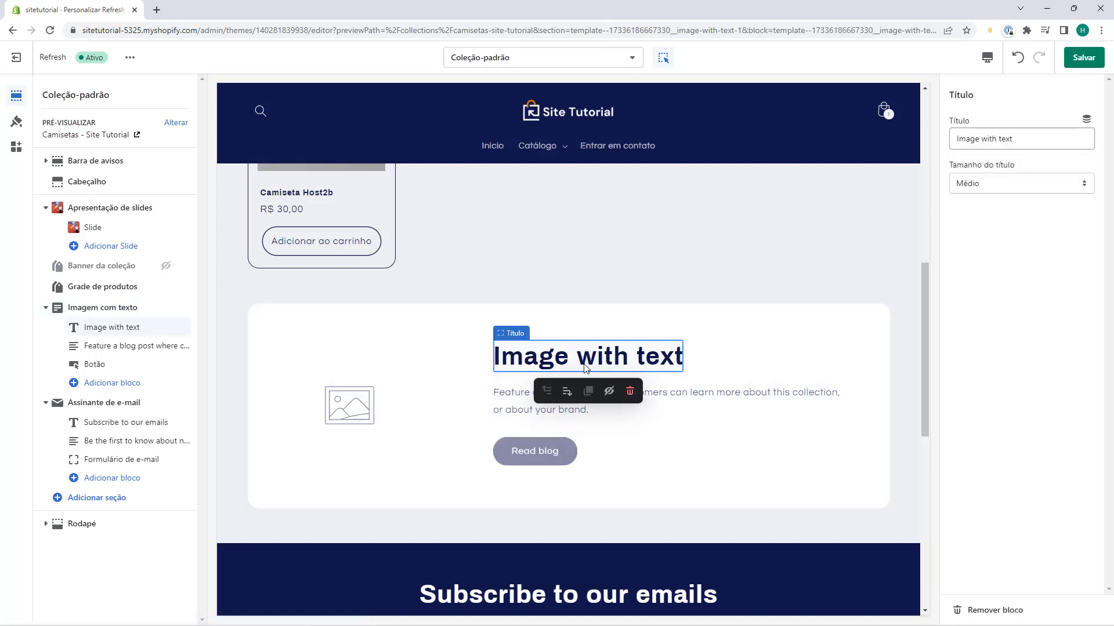
triple_click(995, 147)
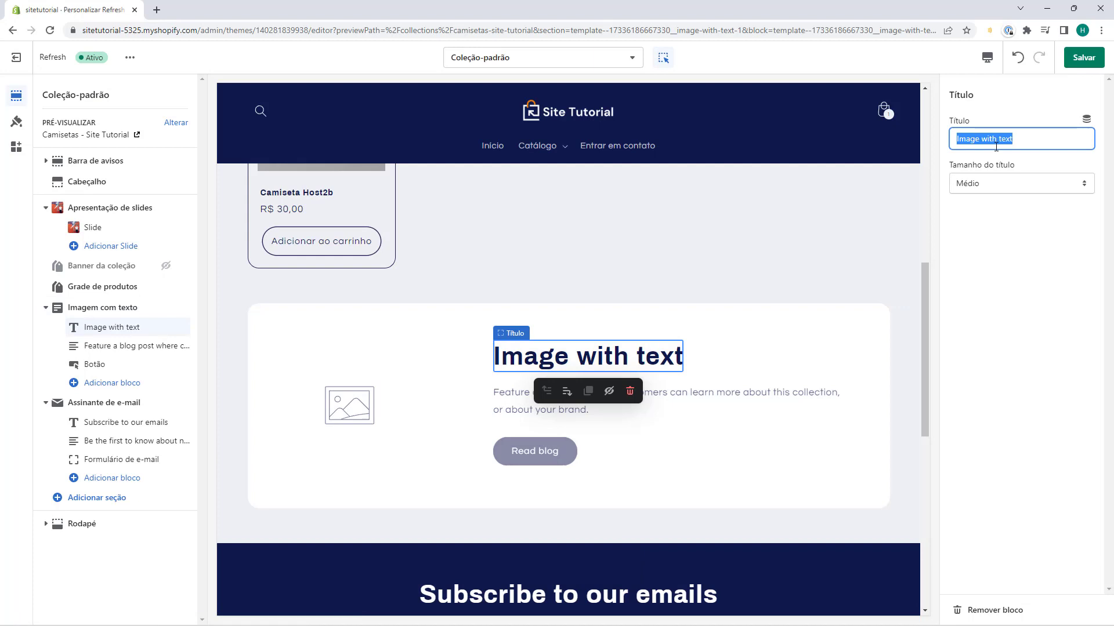
type("Compre sem sair de casa")
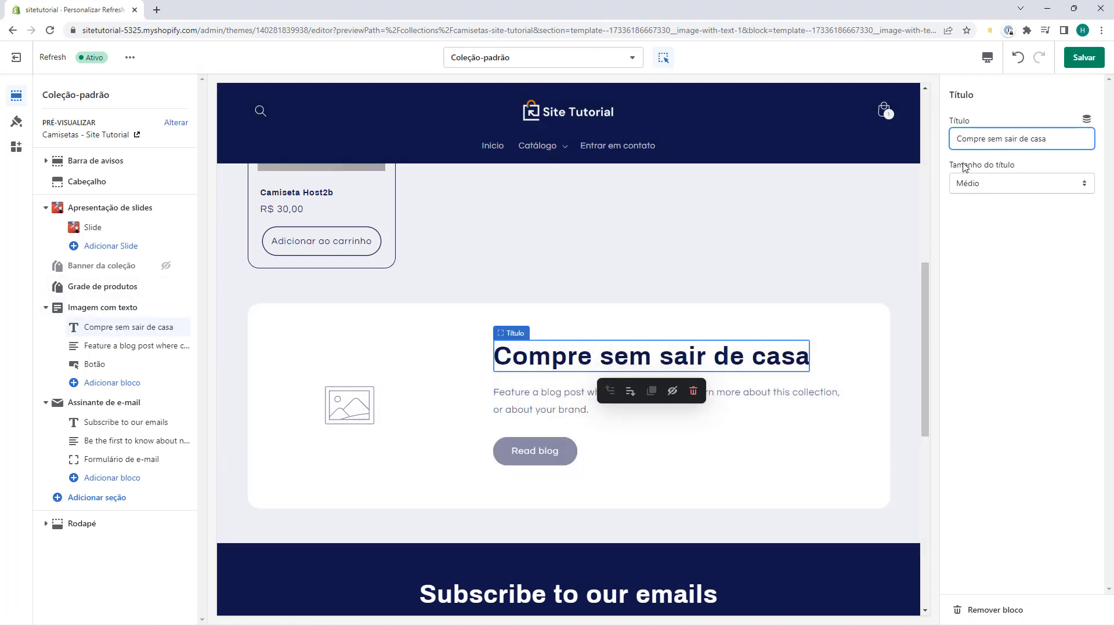
left_click(990, 182)
left_click(982, 195)
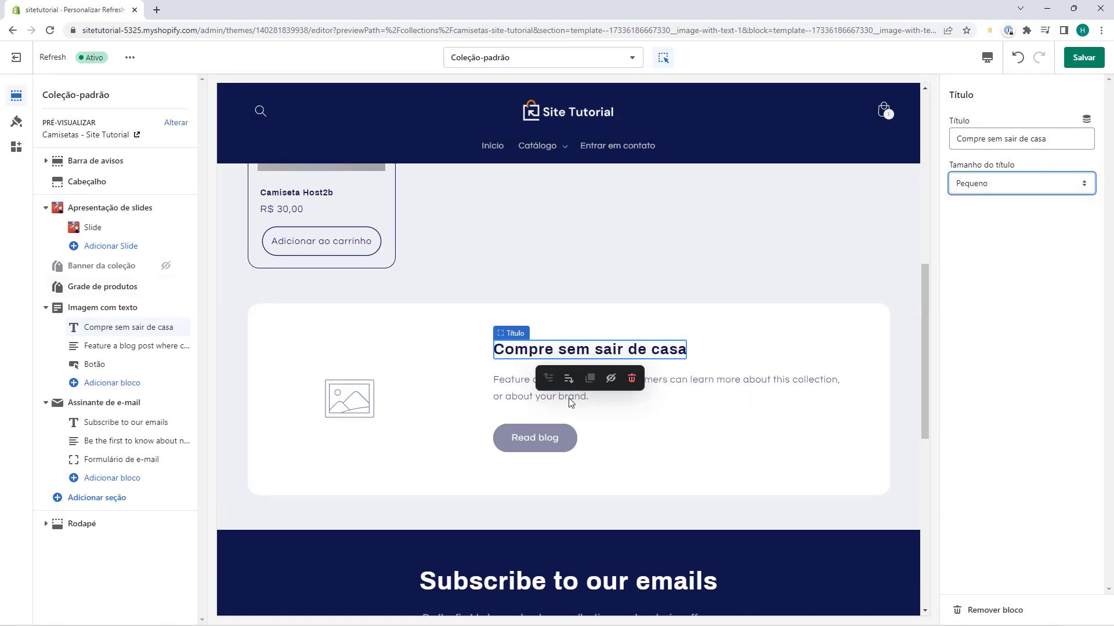
Step: Replace the section's description text with "Compre online e receba o produto no conforto da sua casa"
left_click(540, 403)
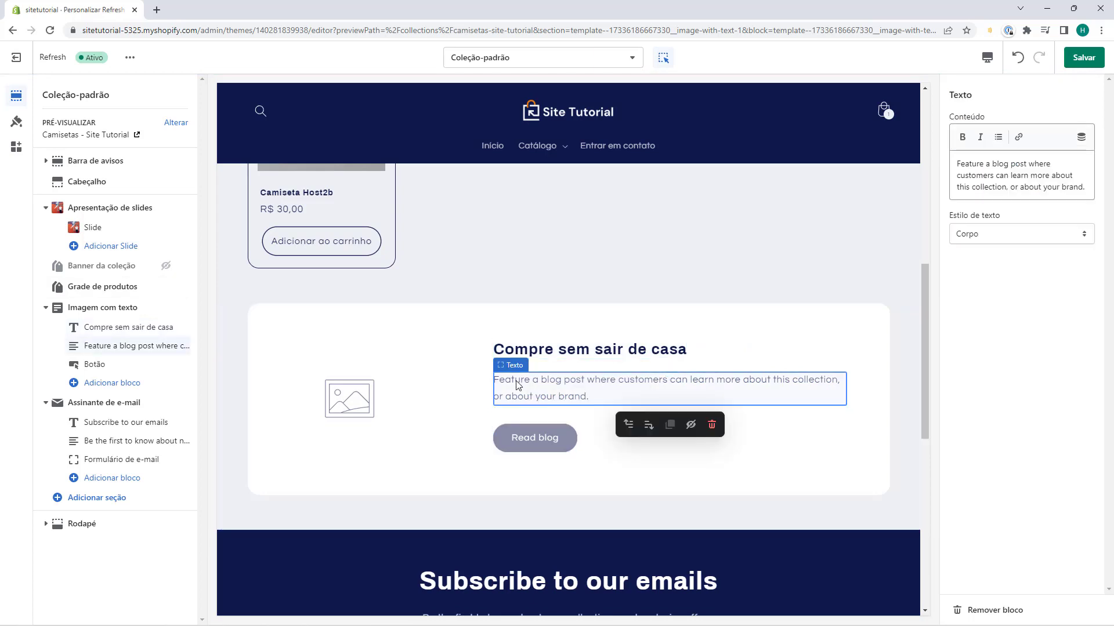
left_click(1010, 178)
key("ctrl+a")
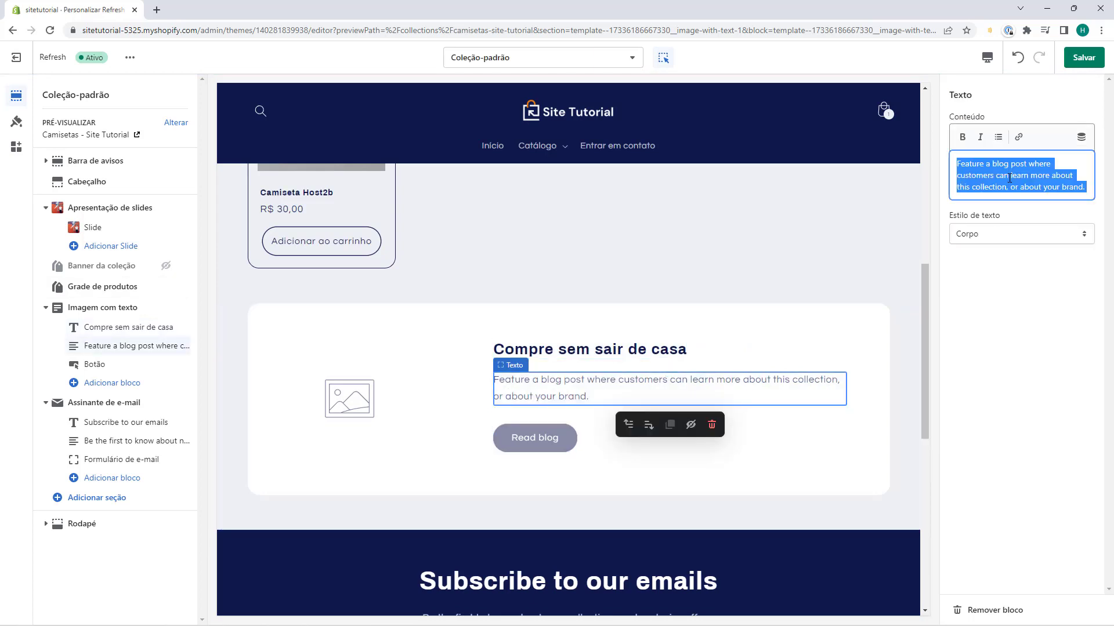
type("Compre online e receba o produto no conforto da sua casa")
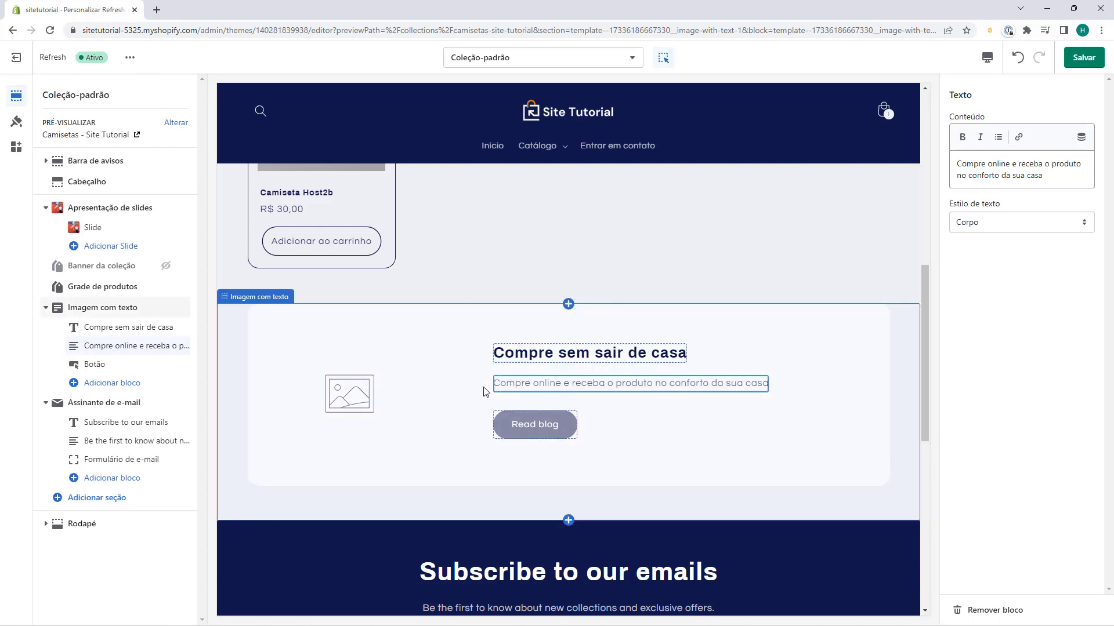
Step: Label the section's button PRODUTOS and link it to all collections (Todas as coleções)
mouse_move(546, 395)
left_click(532, 428)
left_click(986, 139)
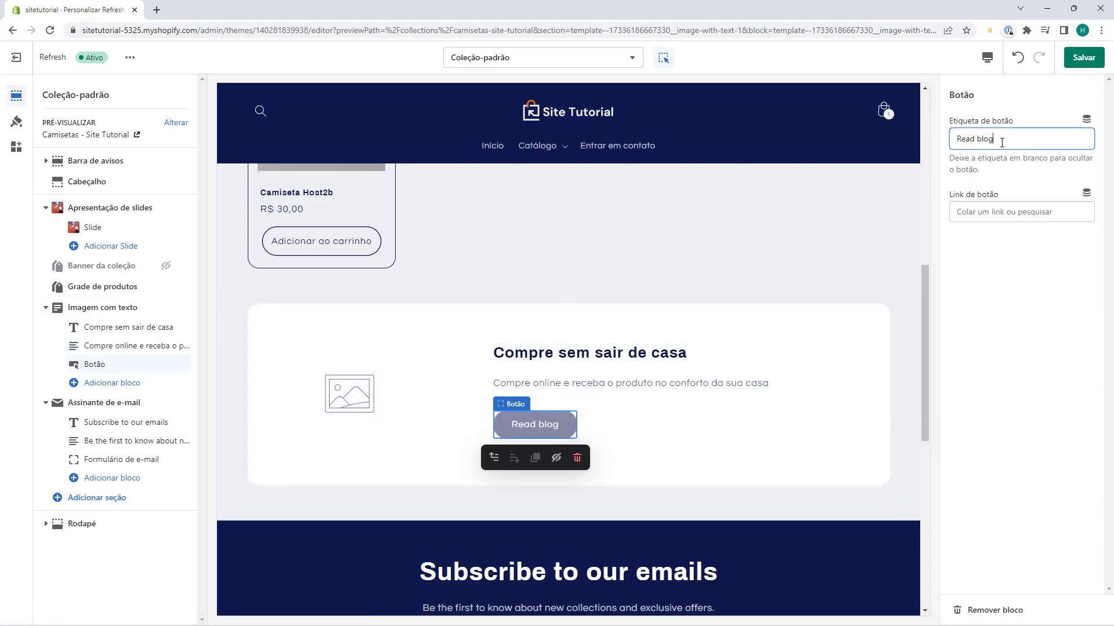
key("ctrl+a")
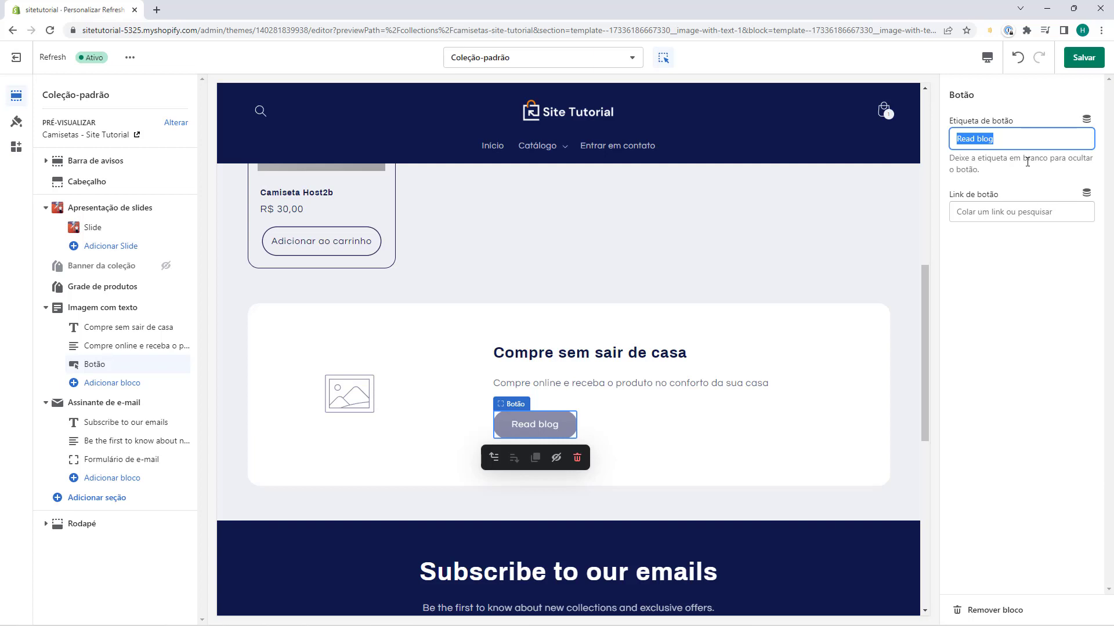
type("PRODUTOS")
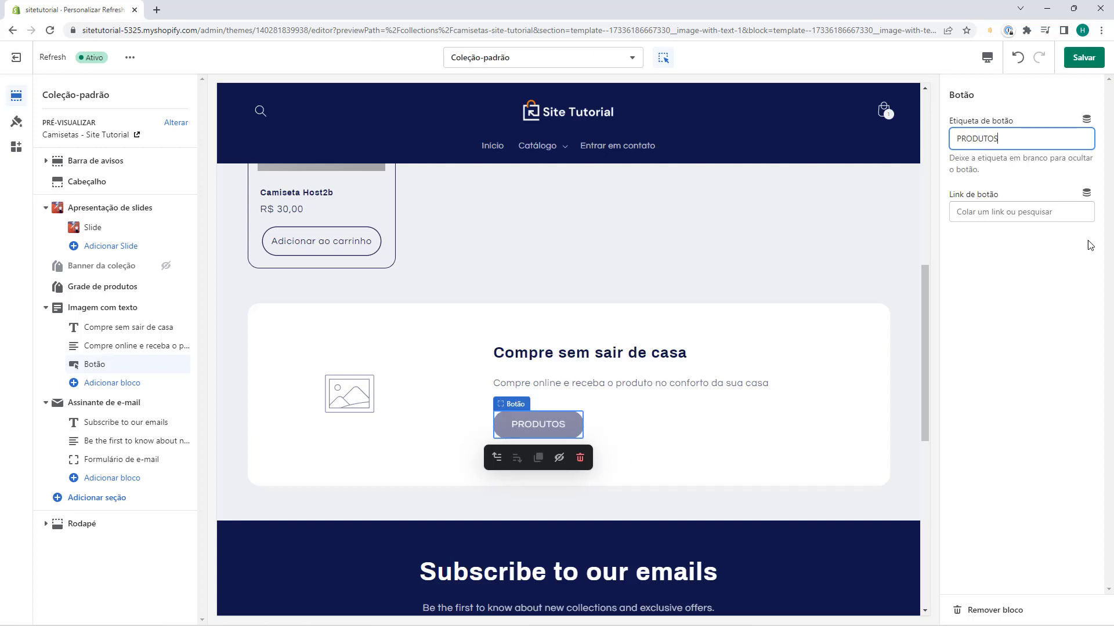
left_click(983, 214)
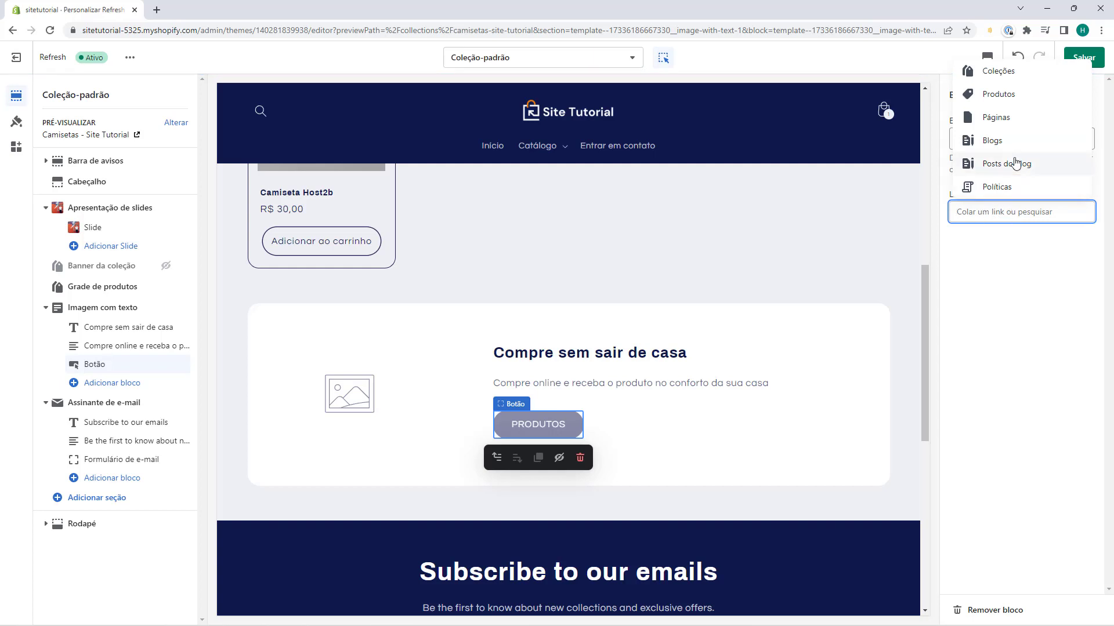
left_click(997, 71)
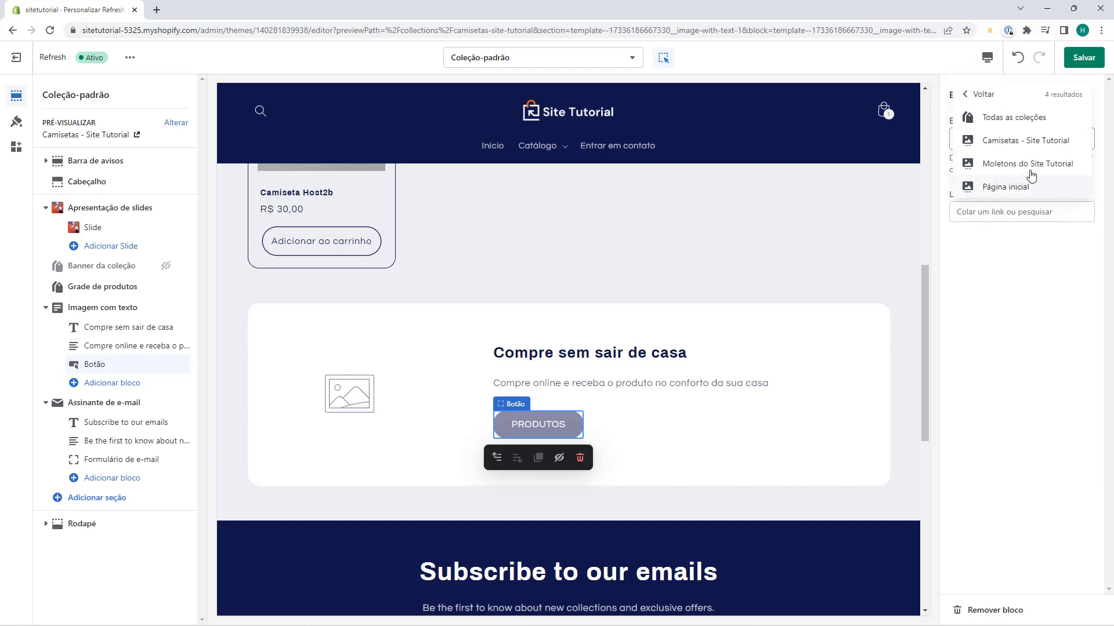
left_click(995, 119)
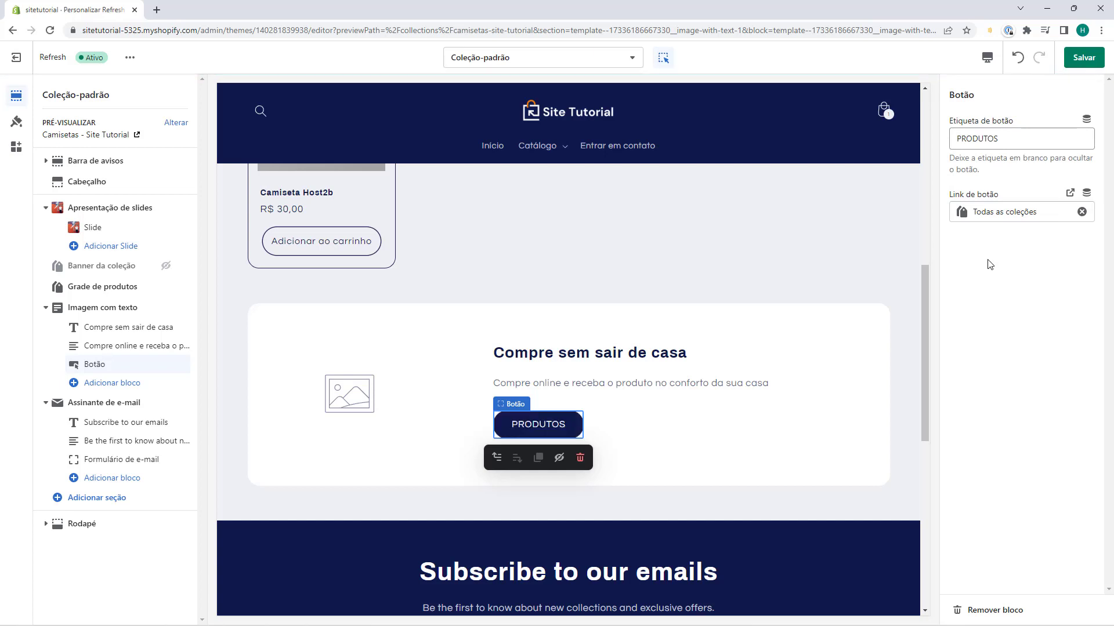
Step: Set the library image woman-with-laptop-on-couch as the Imagem com texto section's picture
left_click(607, 435)
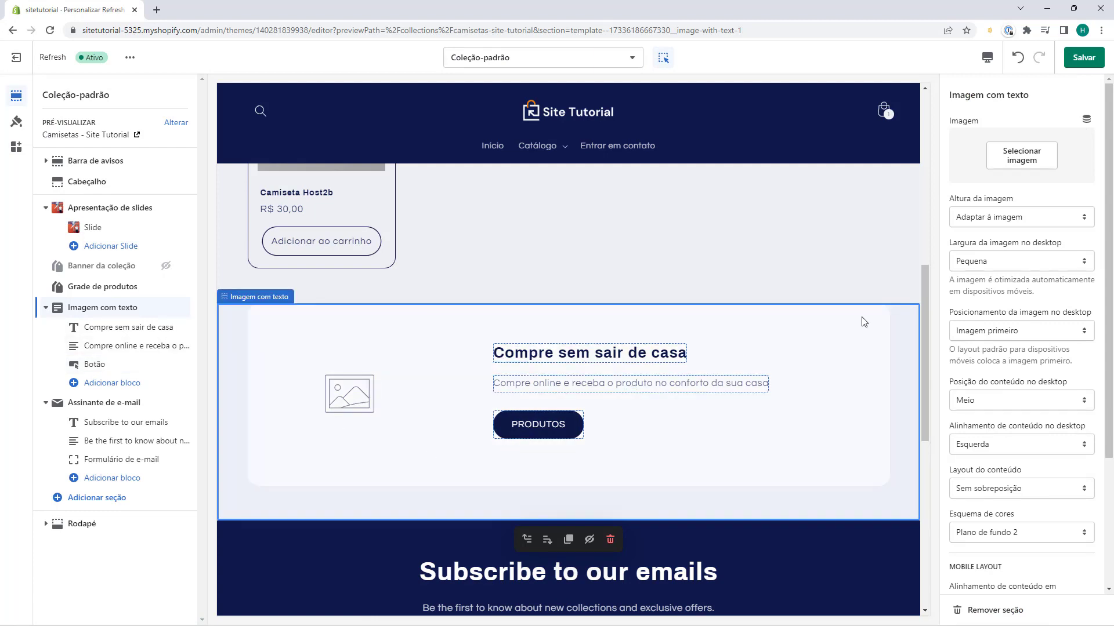
left_click(1021, 157)
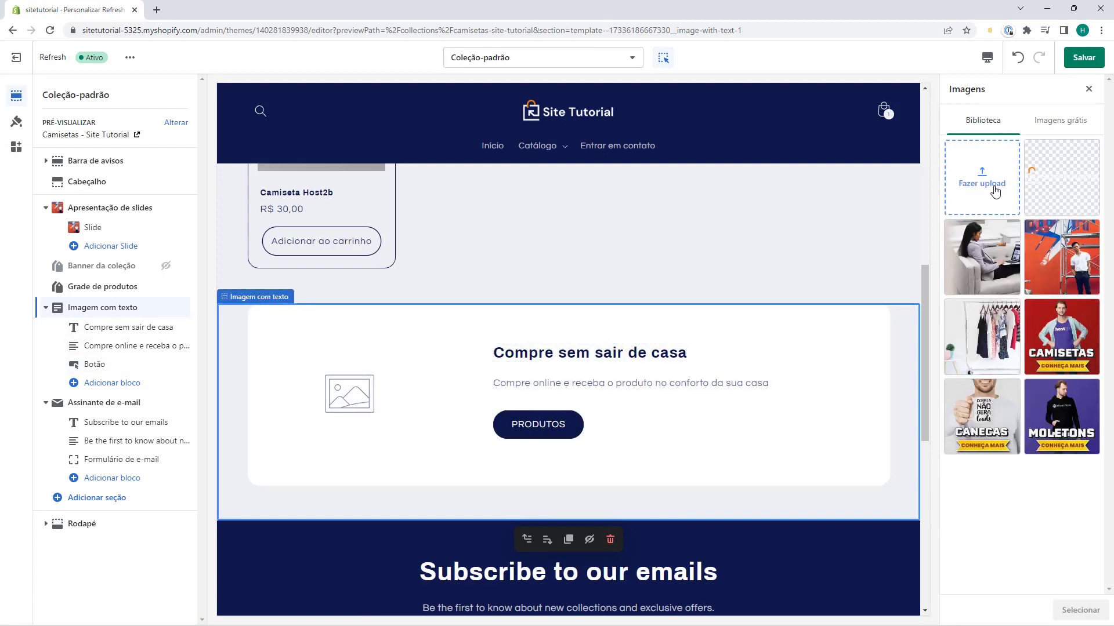
left_click(965, 251)
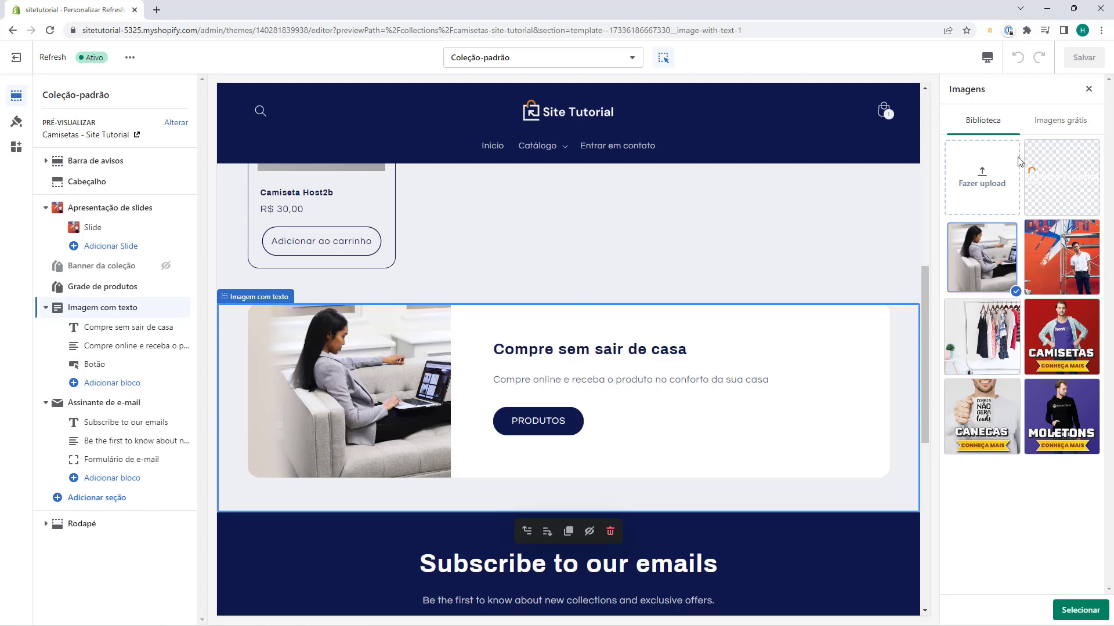
left_click(1066, 611)
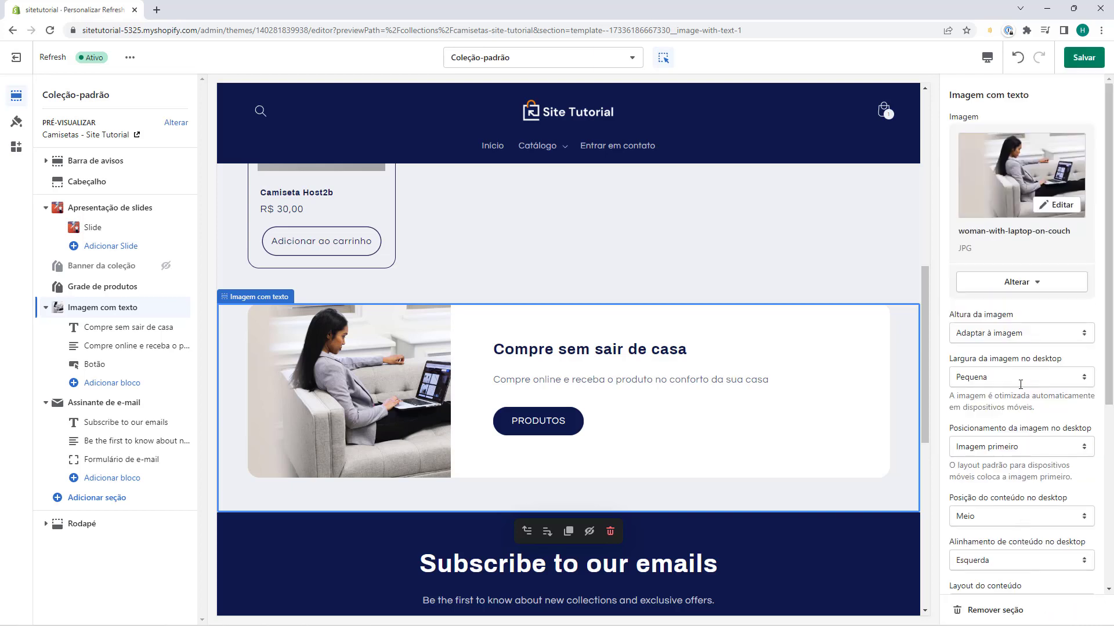
Step: Try the Pequeno and Grande image heights (Altura da imagem) and return to Adaptar à imagem
left_click(964, 335)
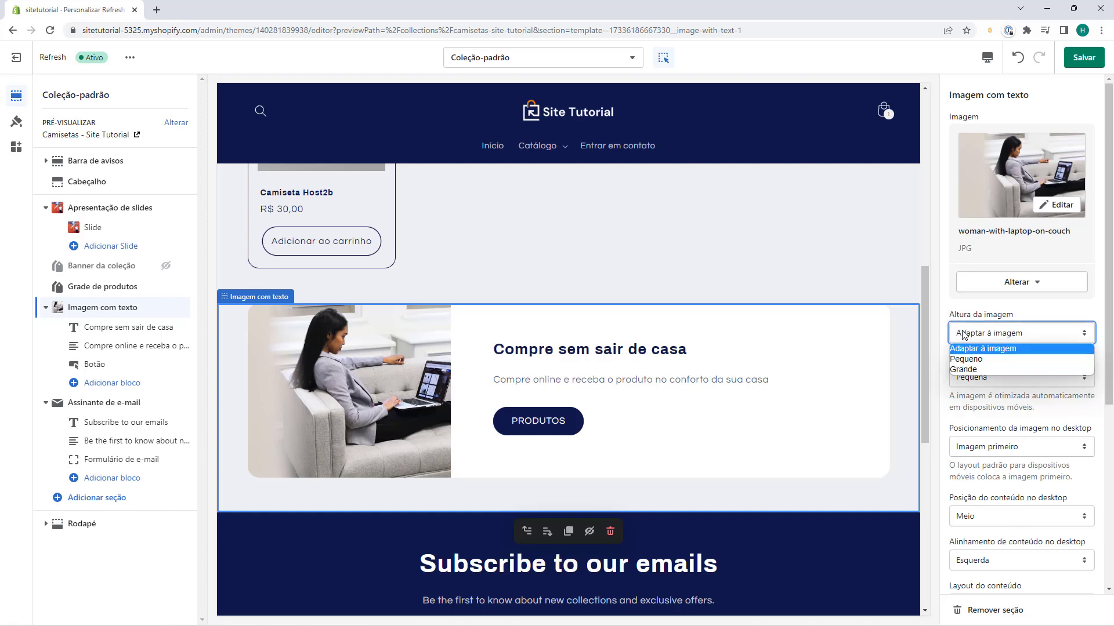
left_click(979, 360)
left_click(980, 334)
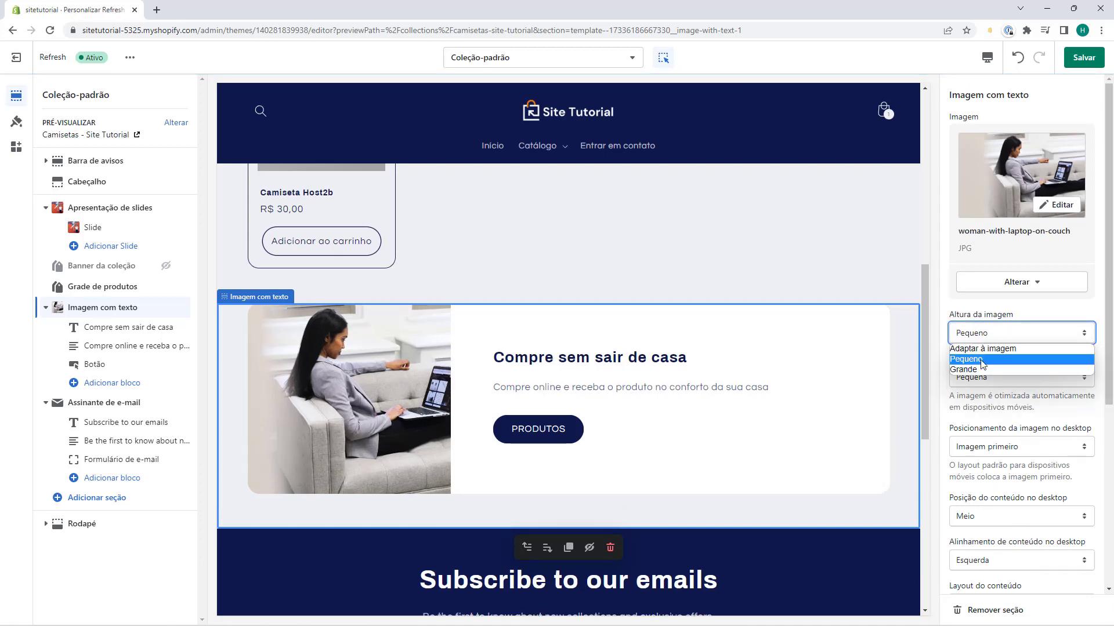
left_click(981, 369)
left_click(980, 334)
left_click(1011, 345)
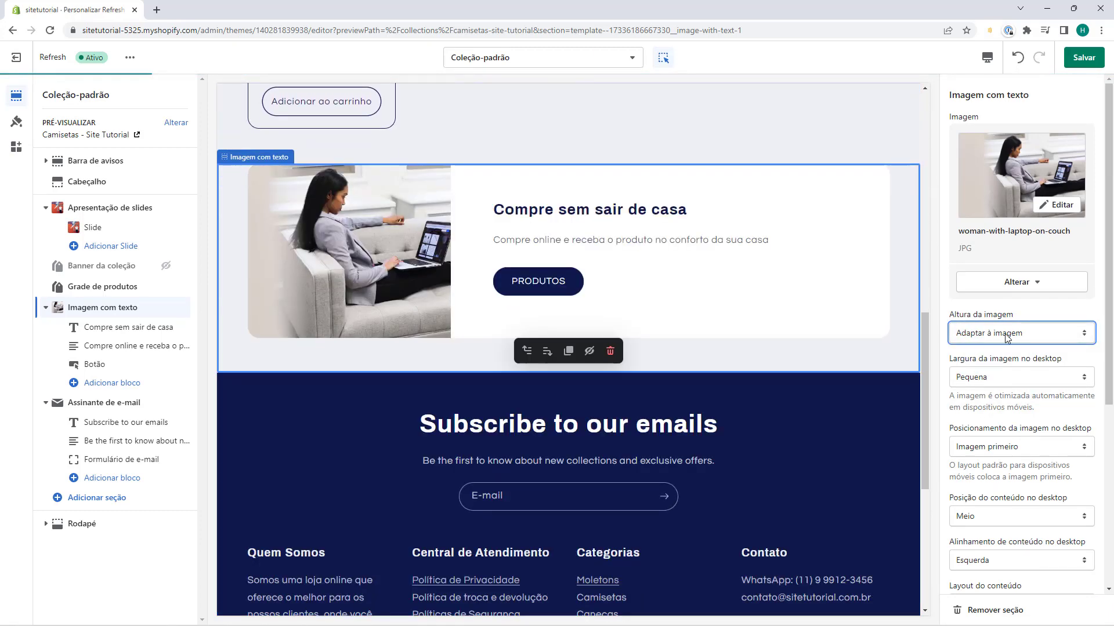
Step: Set the image's desktop placement (Posicionamento da imagem no desktop) to Segunda imagem
scroll(1011, 340, "down", 2)
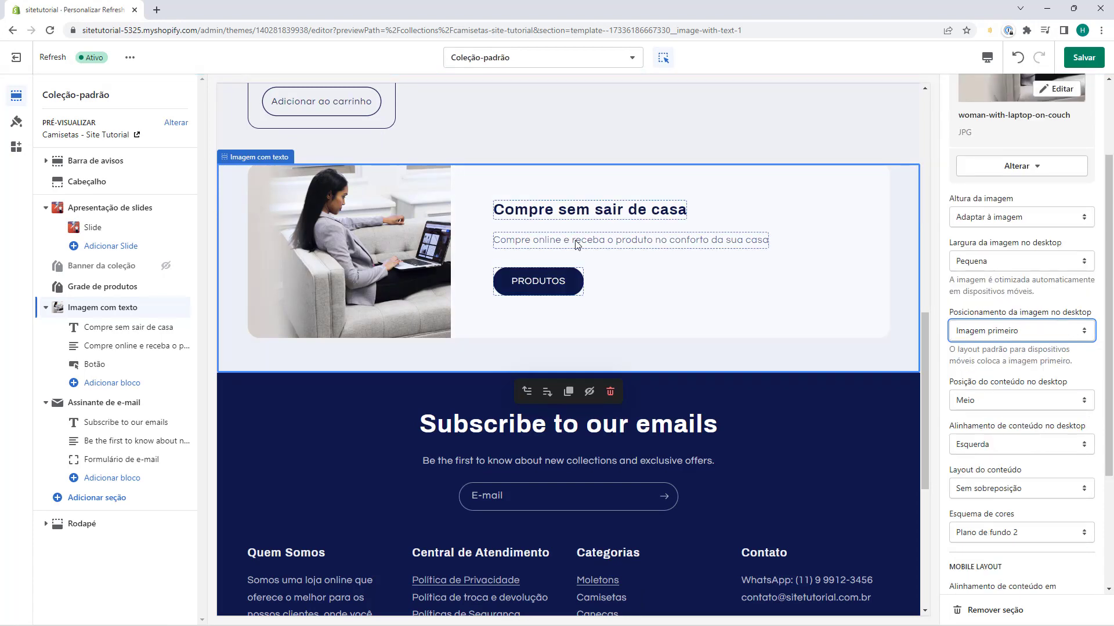
left_click(980, 332)
left_click(977, 354)
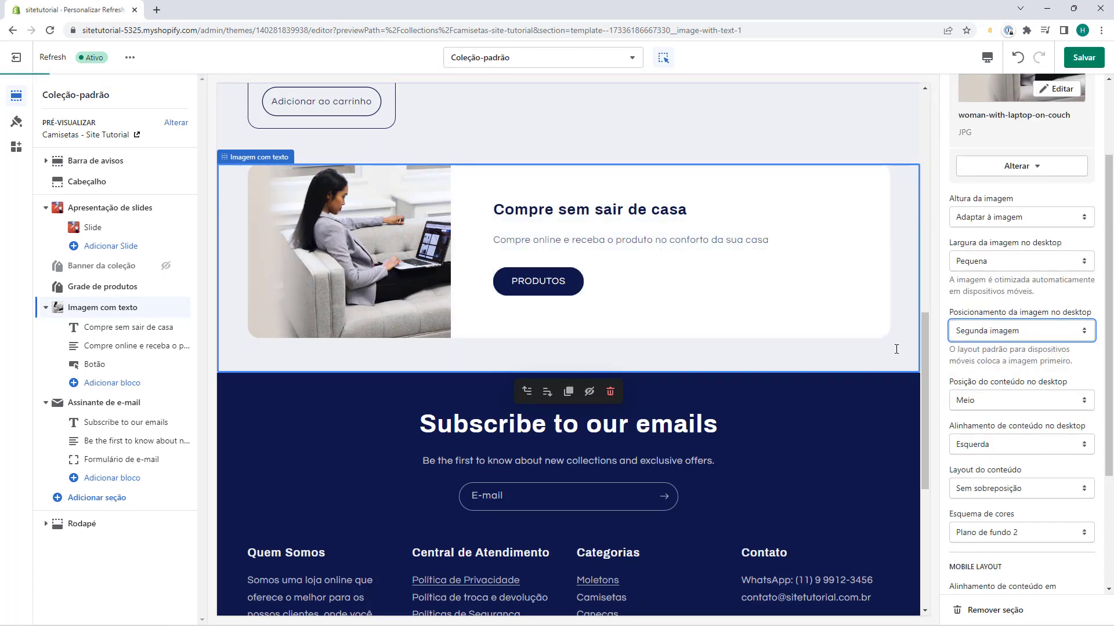
Step: Set the image's desktop placement (Posicionamento da imagem no desktop) to Imagem primeiro
left_click(961, 329)
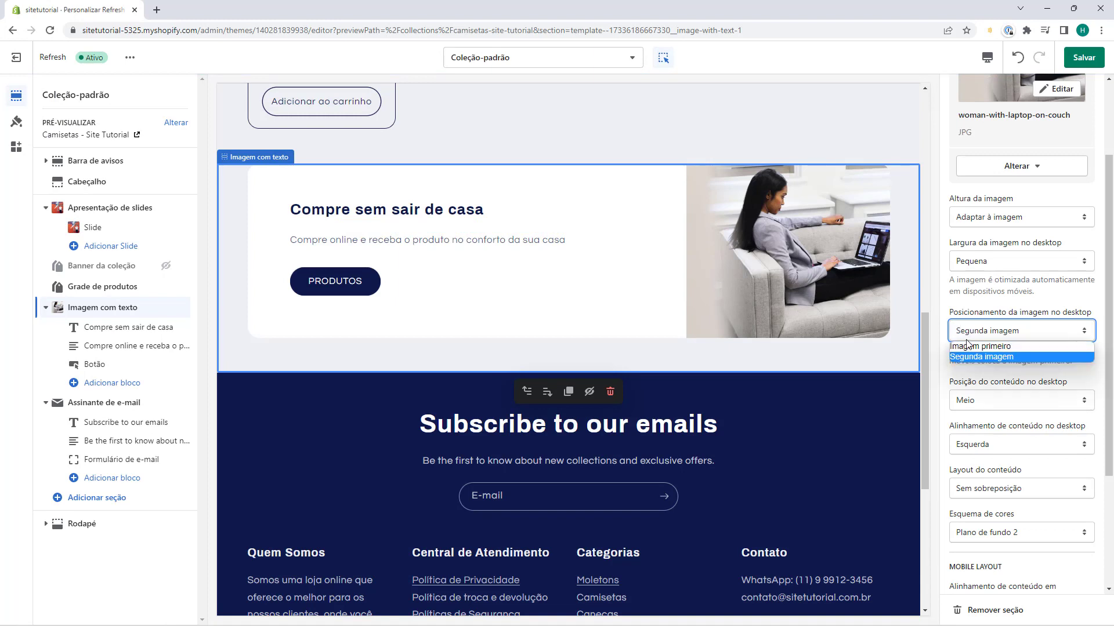
left_click(966, 344)
scroll(980, 345, "down", 1)
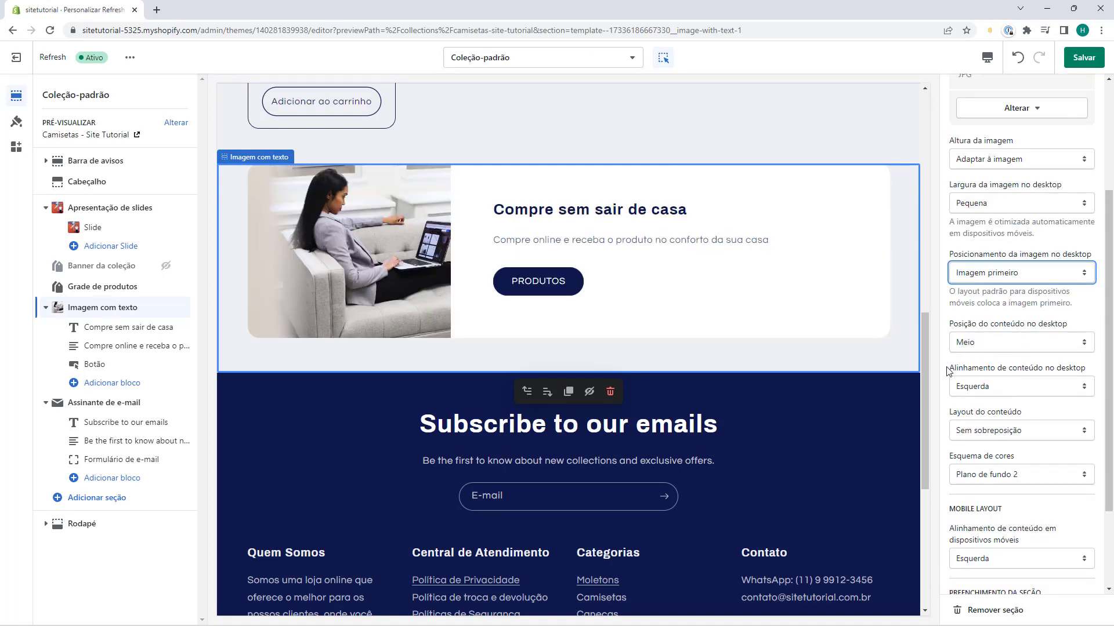
Step: Try the Destaque 1, Destaque 2 and Plano de fundo 1 color schemes on the Imagem com texto section and return to Plano de fundo 2
scroll(984, 374, "down", 1)
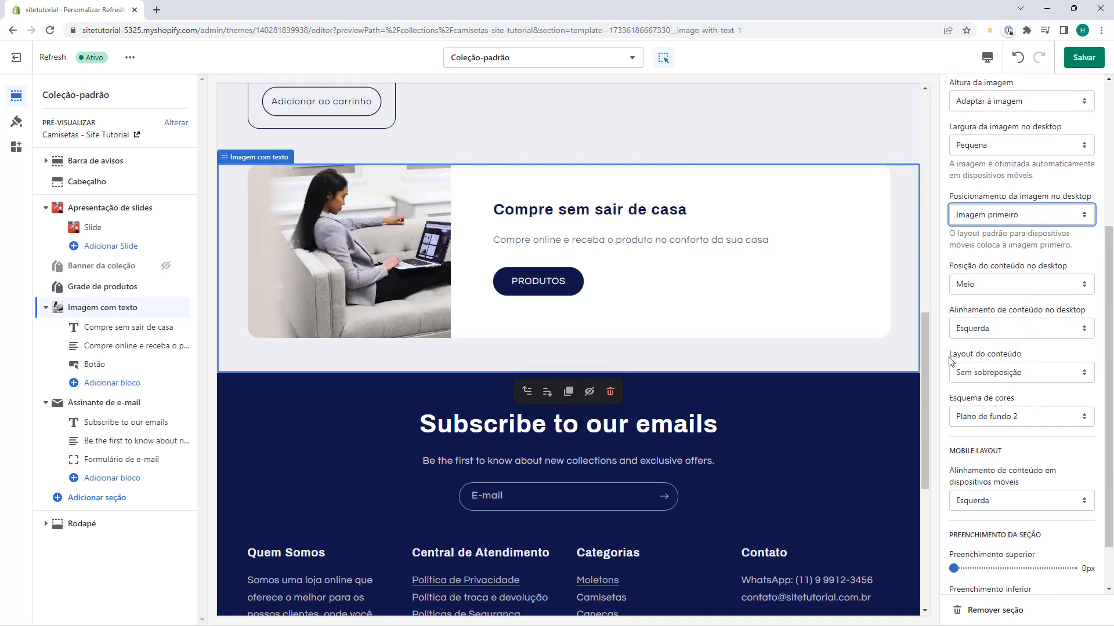
scroll(1030, 349, "down", 1)
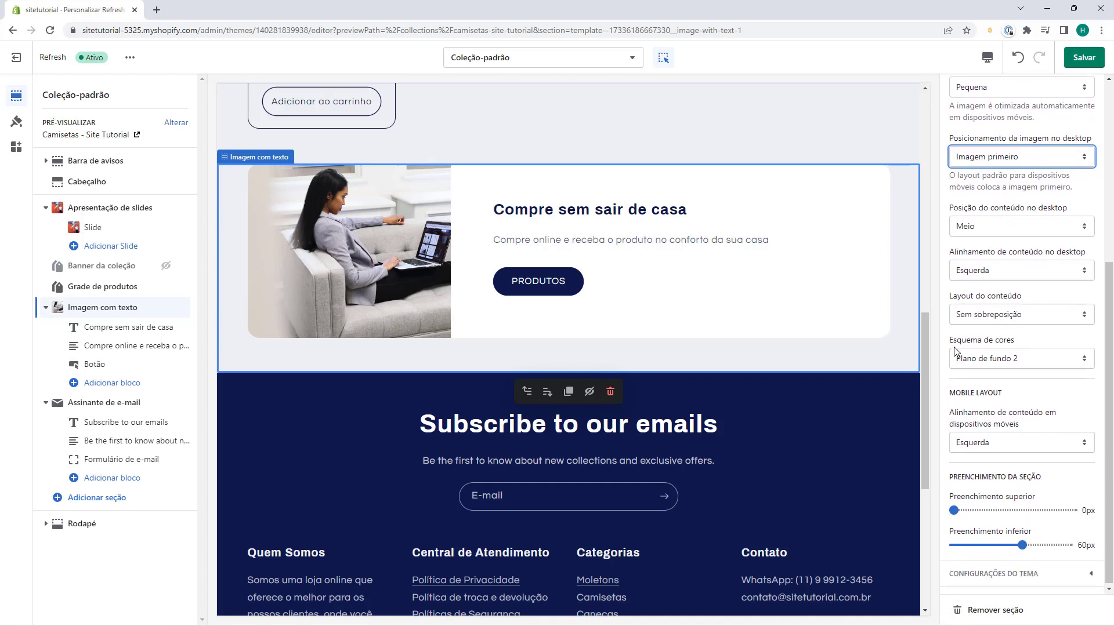
left_click(1019, 358)
left_click(986, 373)
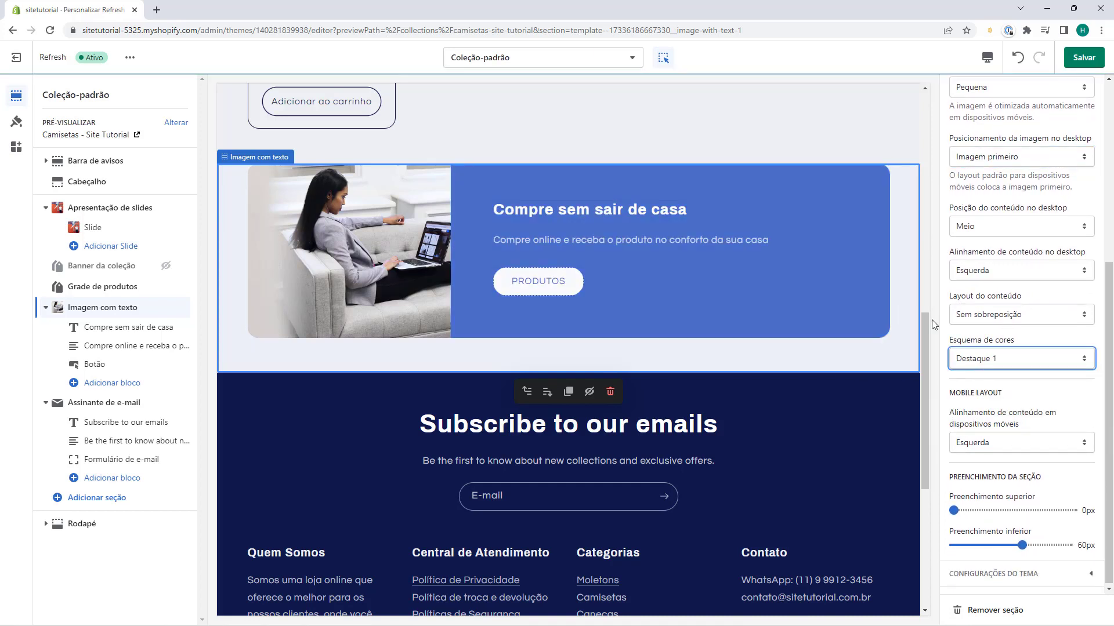
left_click(986, 359)
left_click(986, 384)
left_click(989, 365)
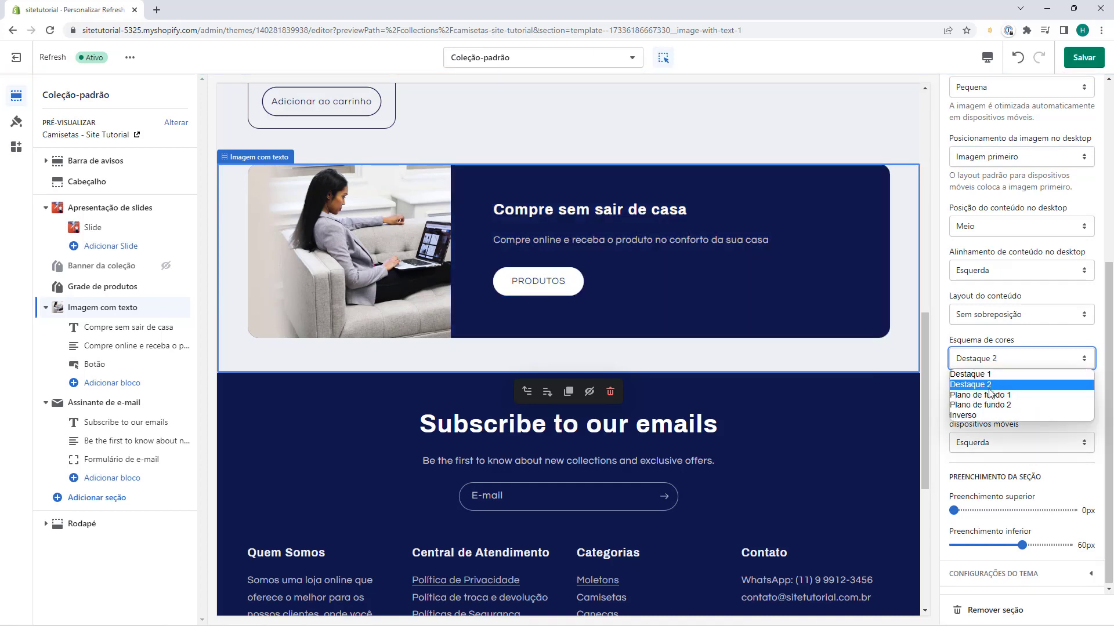
left_click(991, 395)
left_click(990, 367)
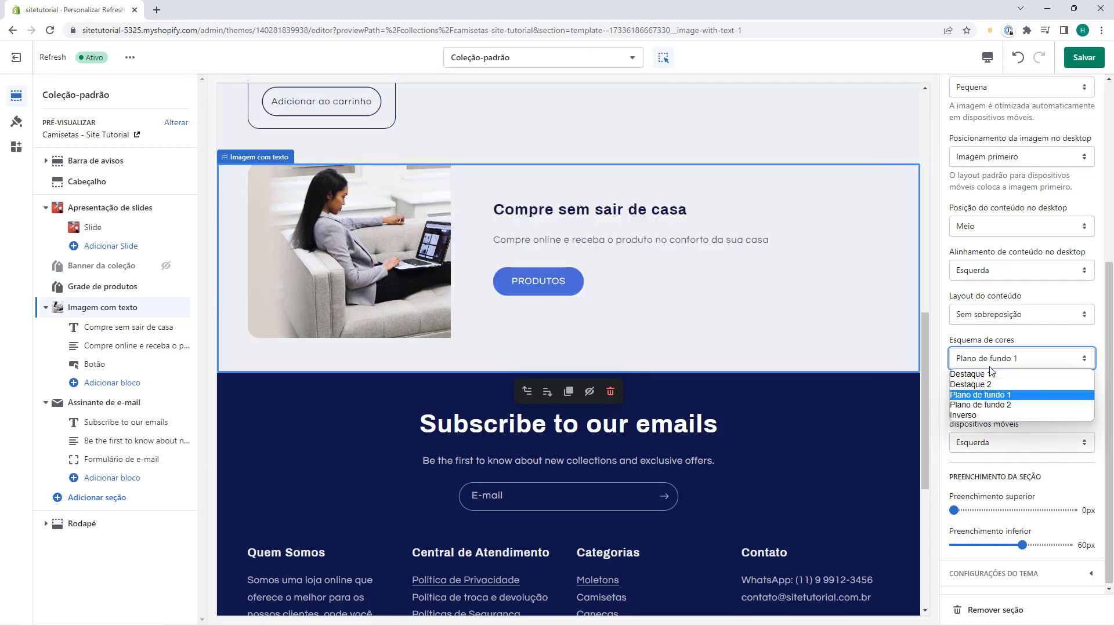
left_click(991, 405)
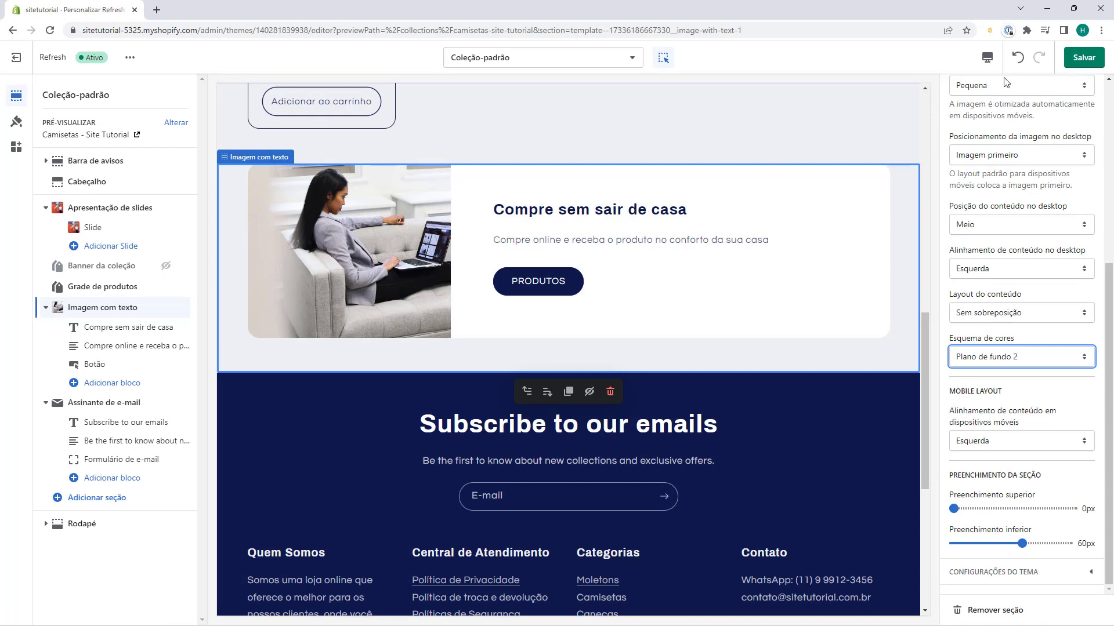
Step: Try the Centro and Direita mobile content alignments, return to Esquerda, and restore the desktop preview
left_click(961, 445)
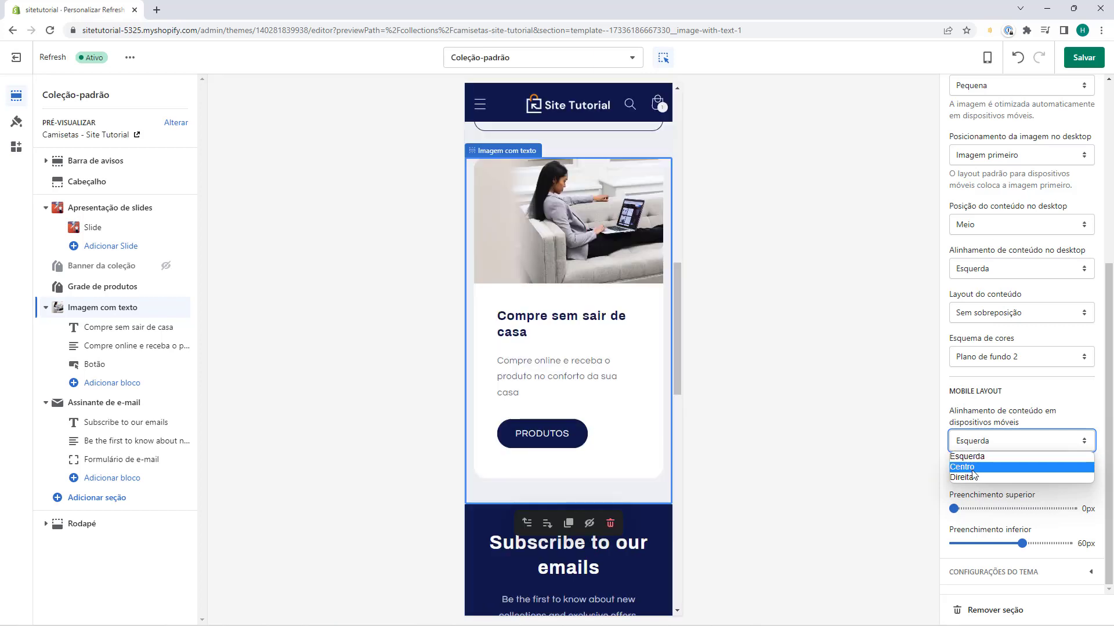
left_click(970, 467)
key("Down")
key("alt+Down")
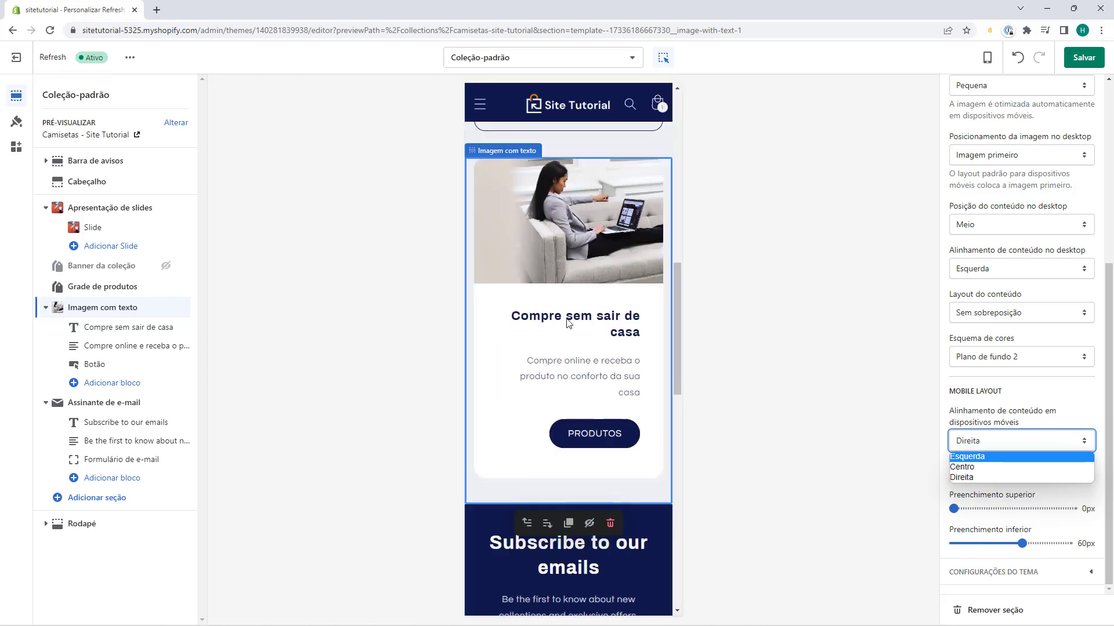
left_click(976, 458)
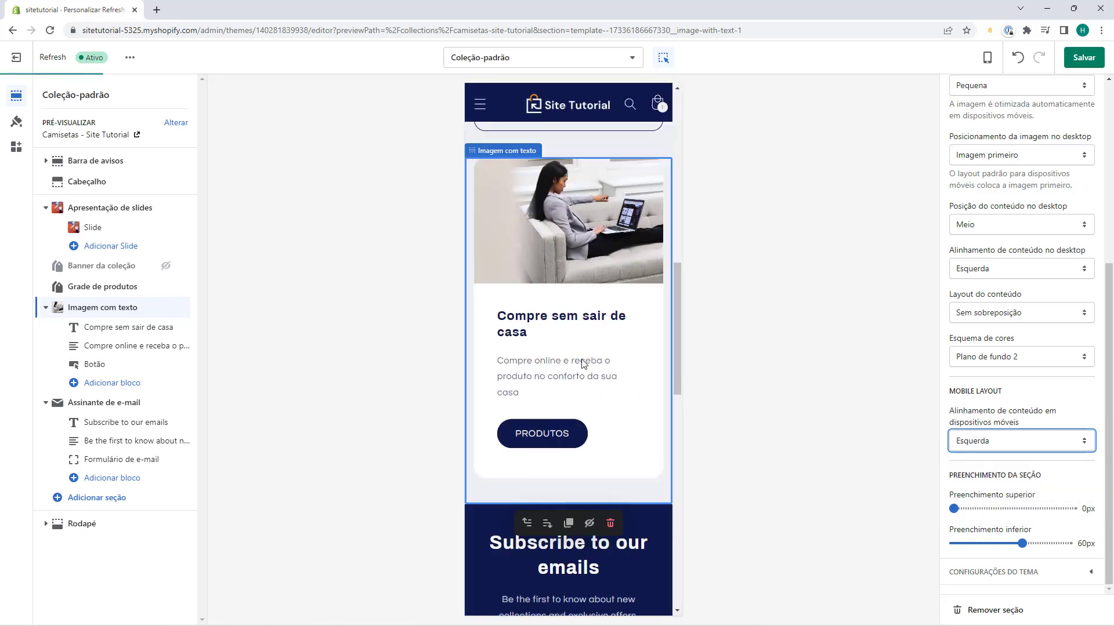
left_click(974, 442)
left_click(974, 466)
key("alt+Down")
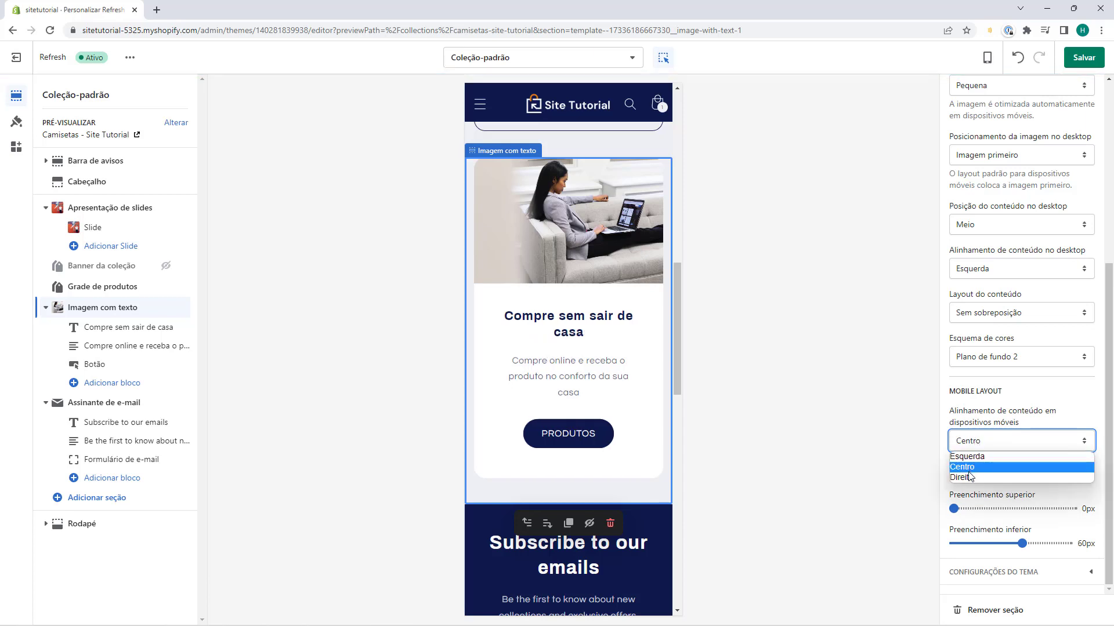
left_click(974, 477)
left_click(975, 444)
left_click(975, 457)
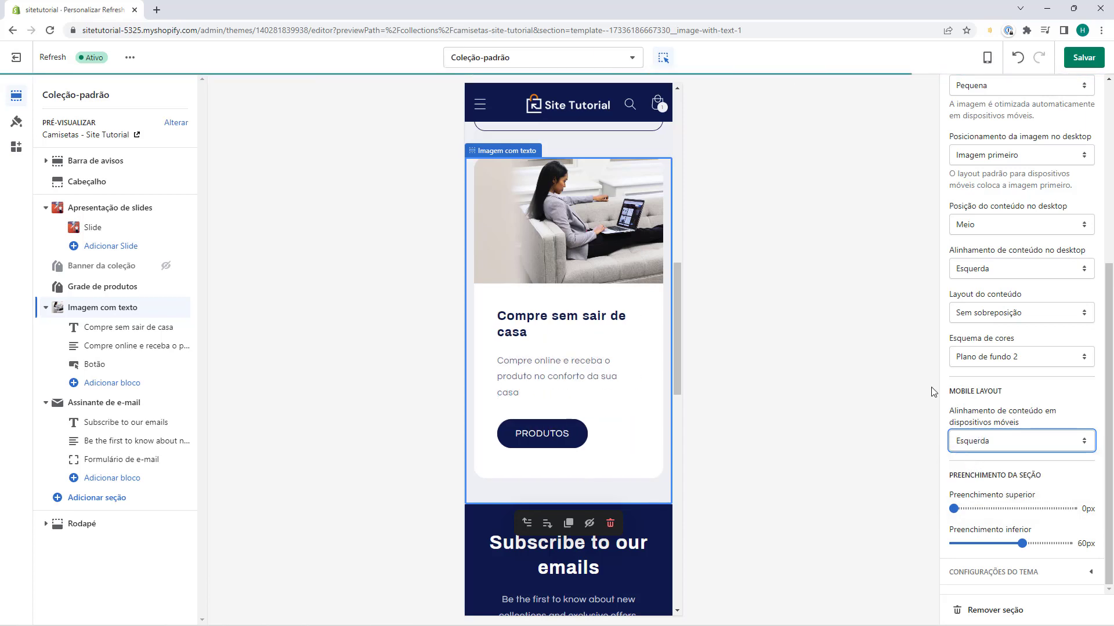
left_click(988, 57)
left_click(988, 112)
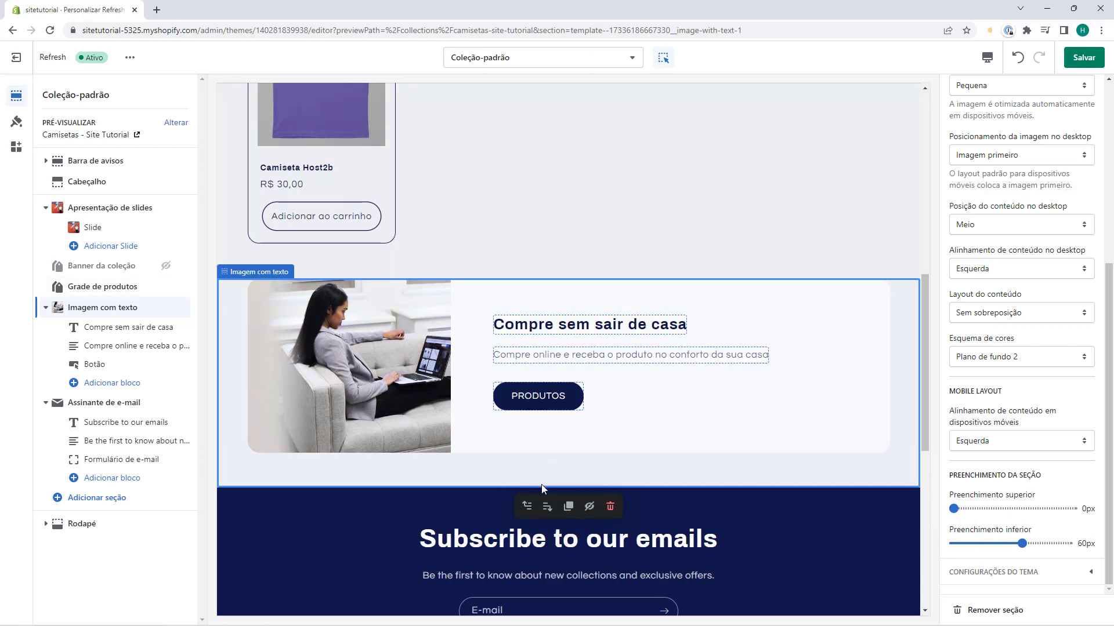
Step: Delete the Assinante de e-mail section below the image-with-text section
scroll(456, 408, "down", 3)
left_click(240, 325)
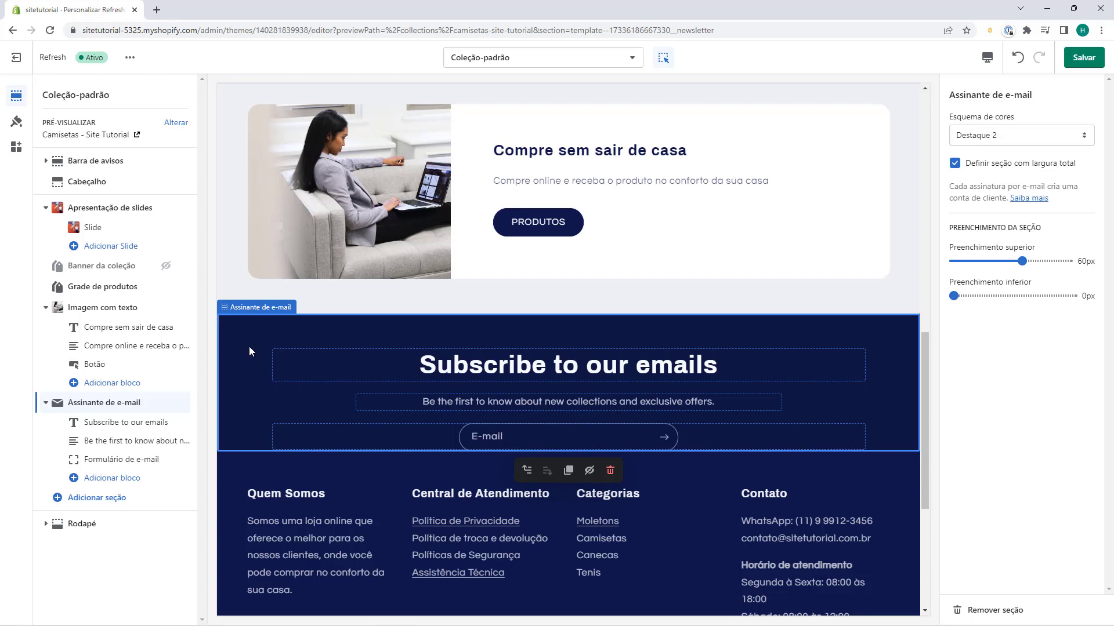
left_click(609, 470)
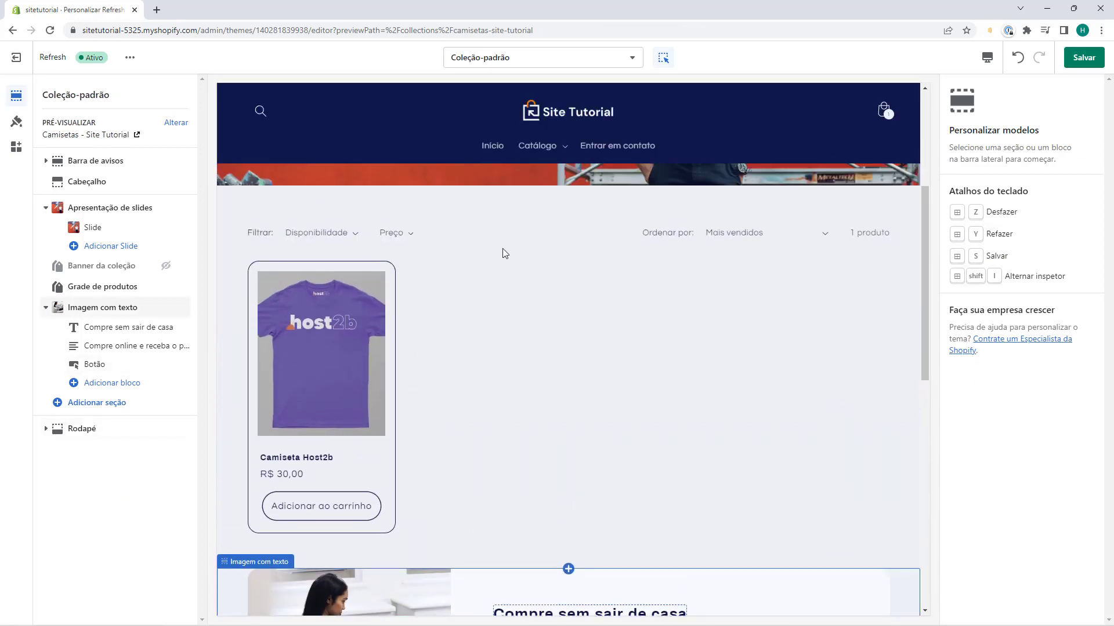
Step: Review the collection page preview from the banner through the product grid and image-with-text section to the footer
scroll(653, 266, "down", 4)
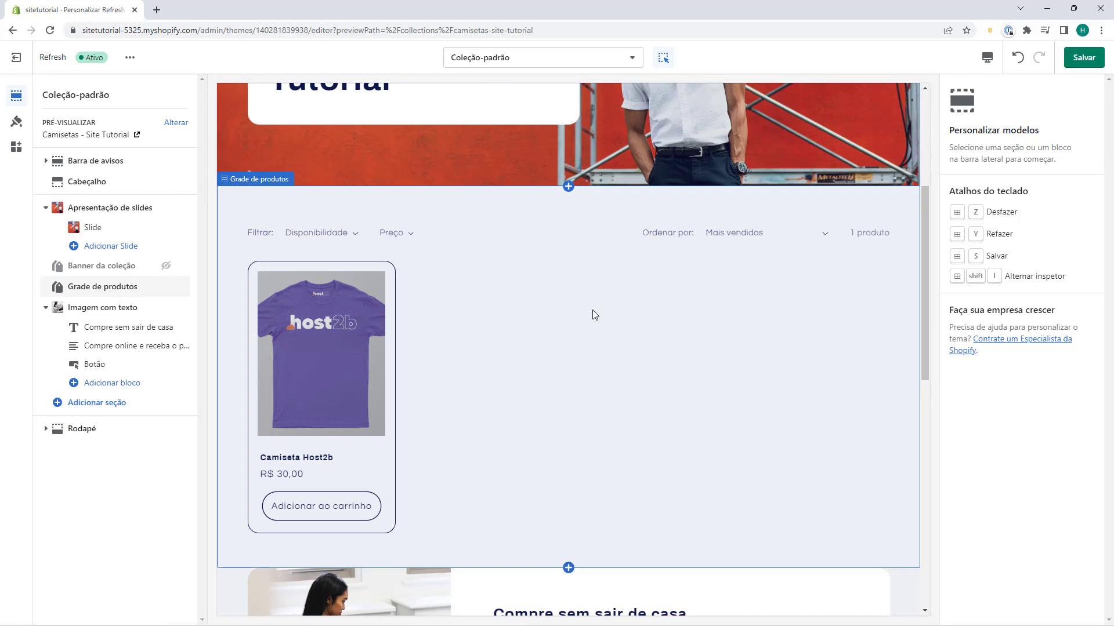
scroll(593, 309, "down", 5)
scroll(518, 398, "down", 2)
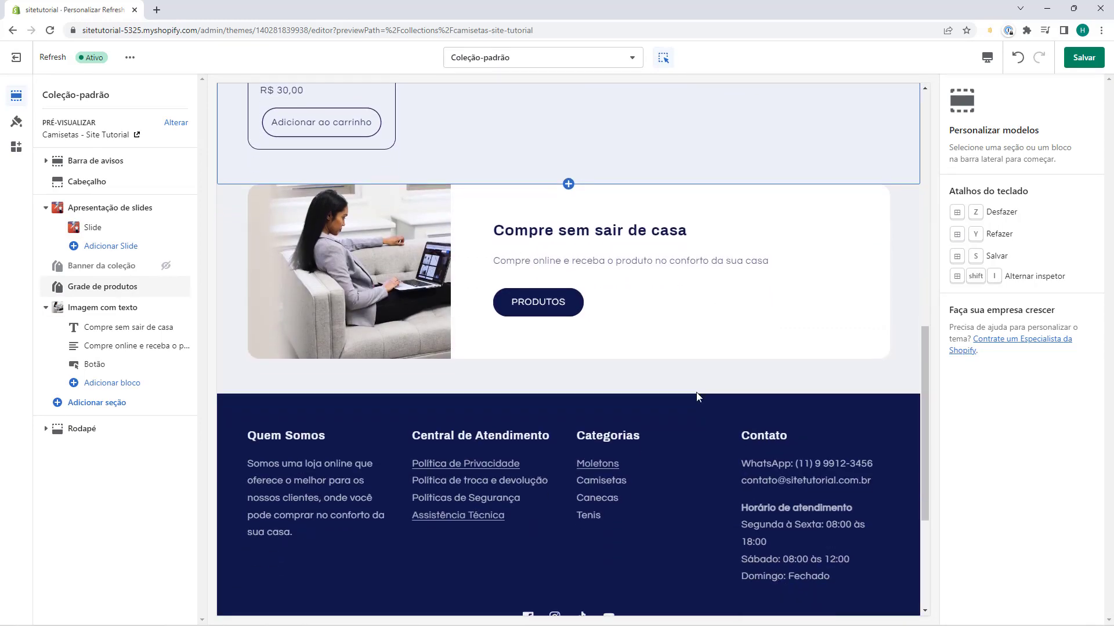
scroll(646, 346, "up", 8)
scroll(539, 462, "up", 3)
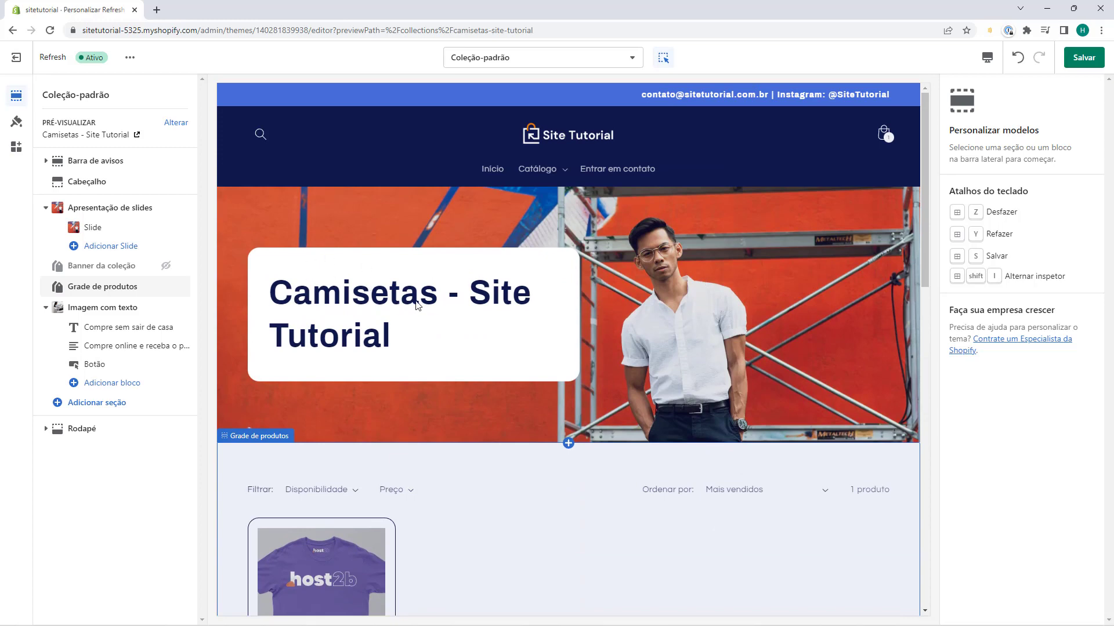
scroll(418, 306, "down", 8)
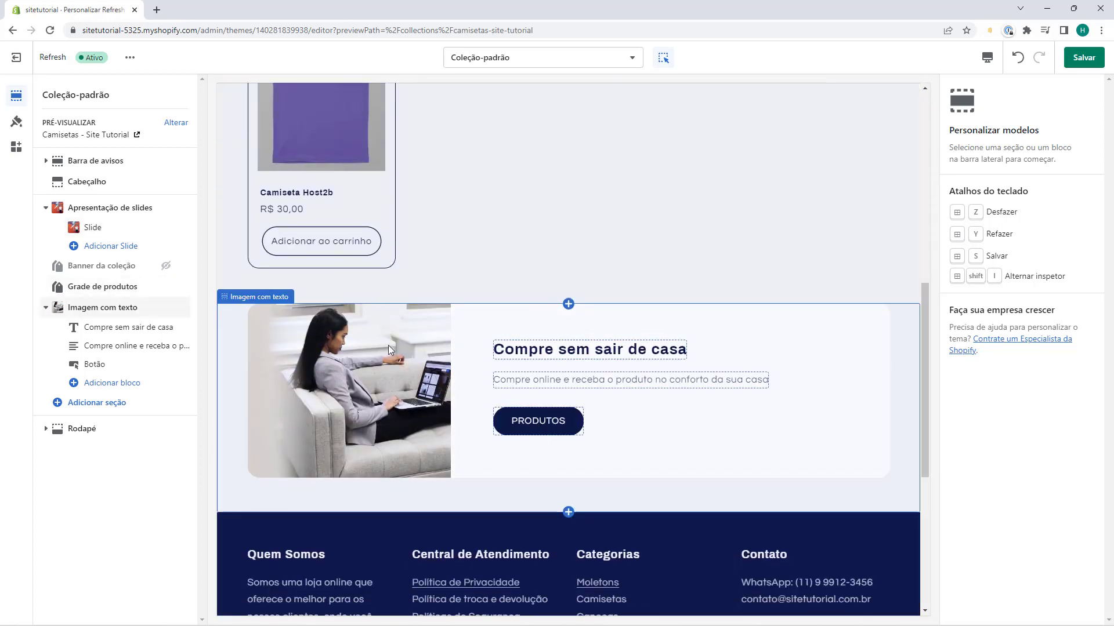
scroll(388, 345, "down", 3)
scroll(394, 346, "up", 10)
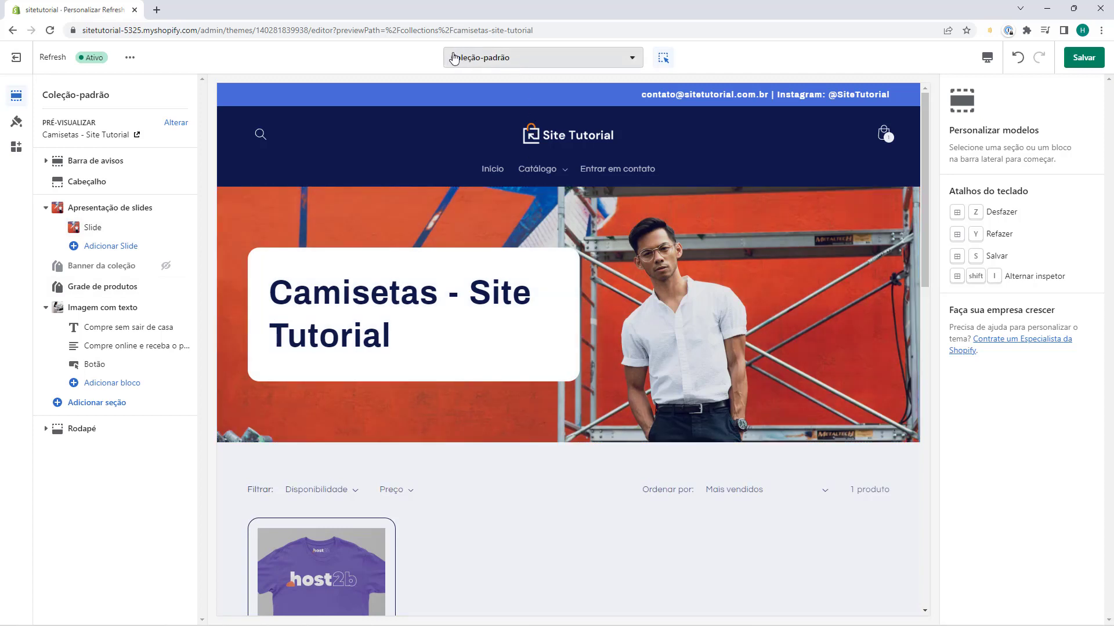
Step: Switch the theme editor to the Lista de coleções template
left_click(524, 58)
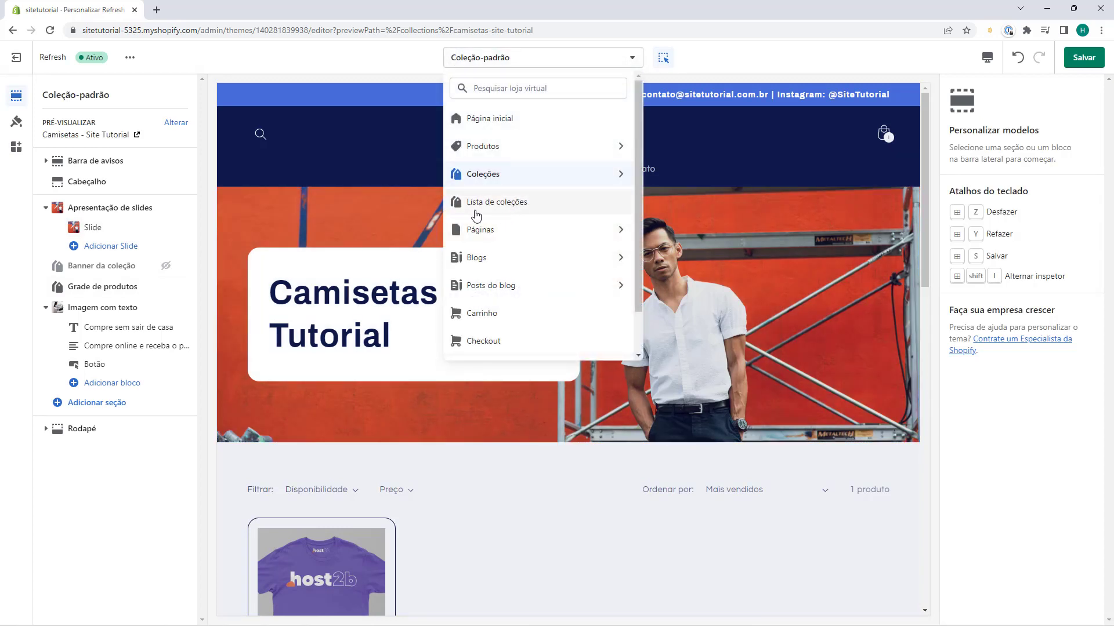
left_click(516, 213)
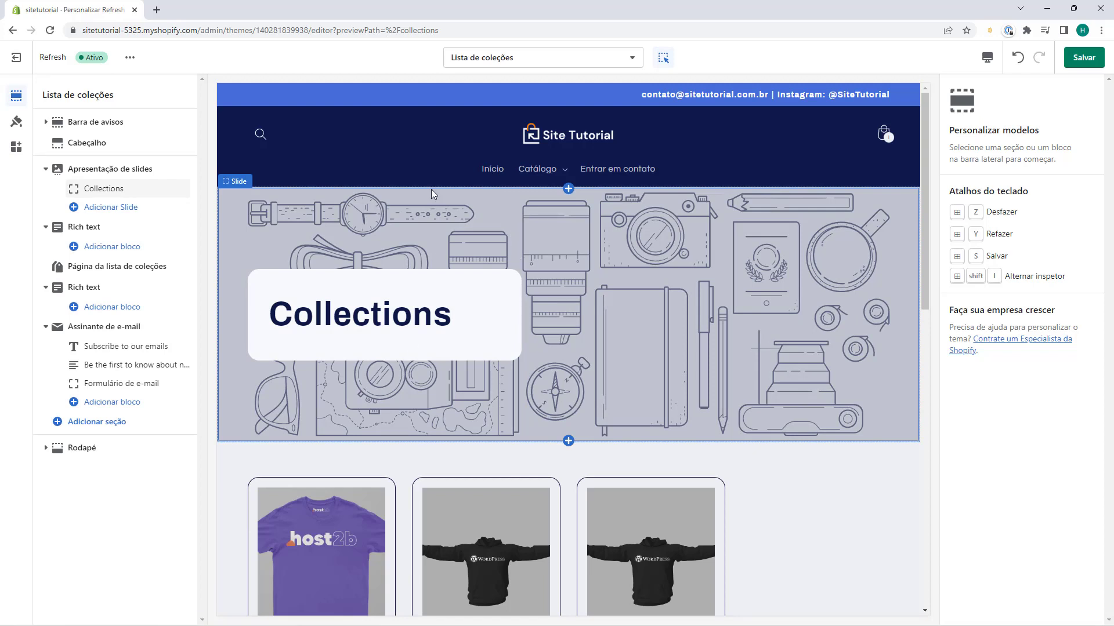
scroll(547, 248, "down", 4)
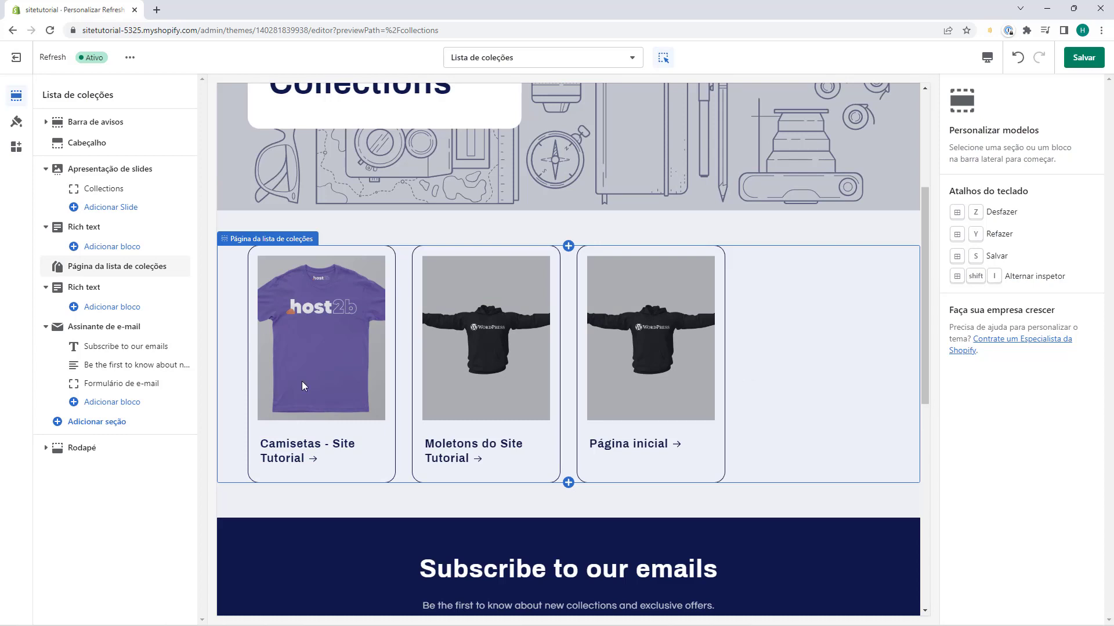
scroll(413, 324, "down", 4)
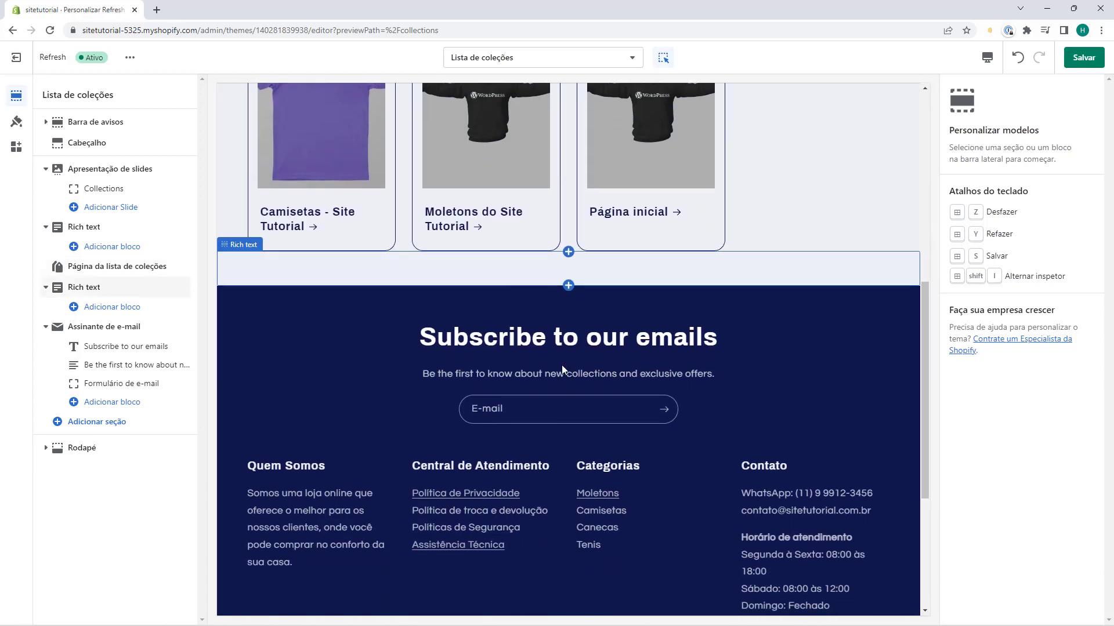
scroll(378, 351, "up", 5)
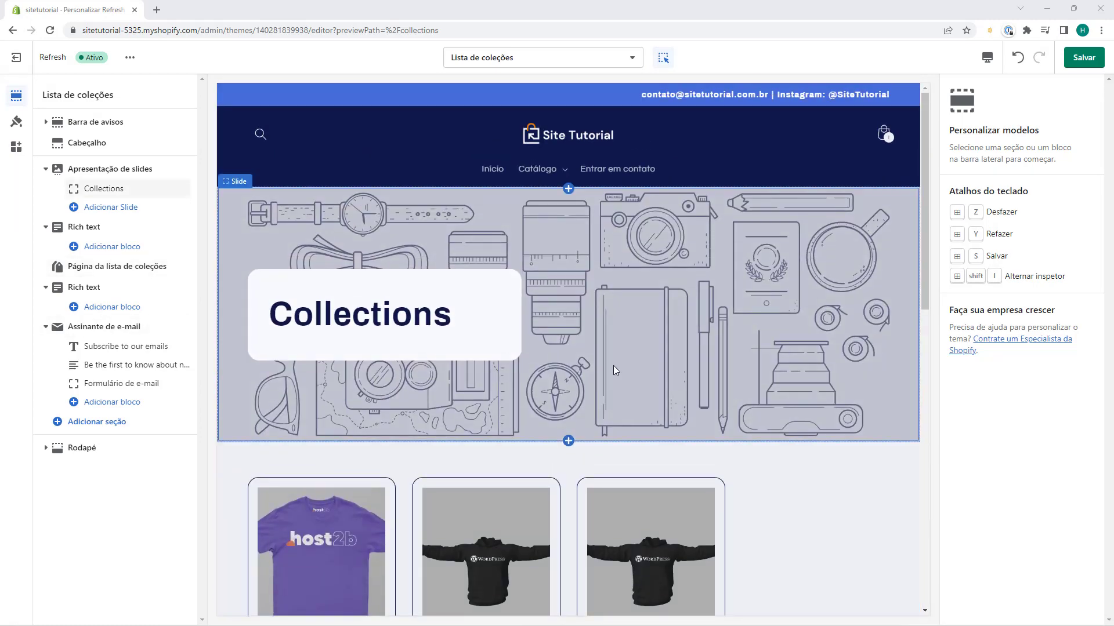
Step: Set the library image model-poses-by-scaffolding as the Collections slide's picture
left_click(696, 346)
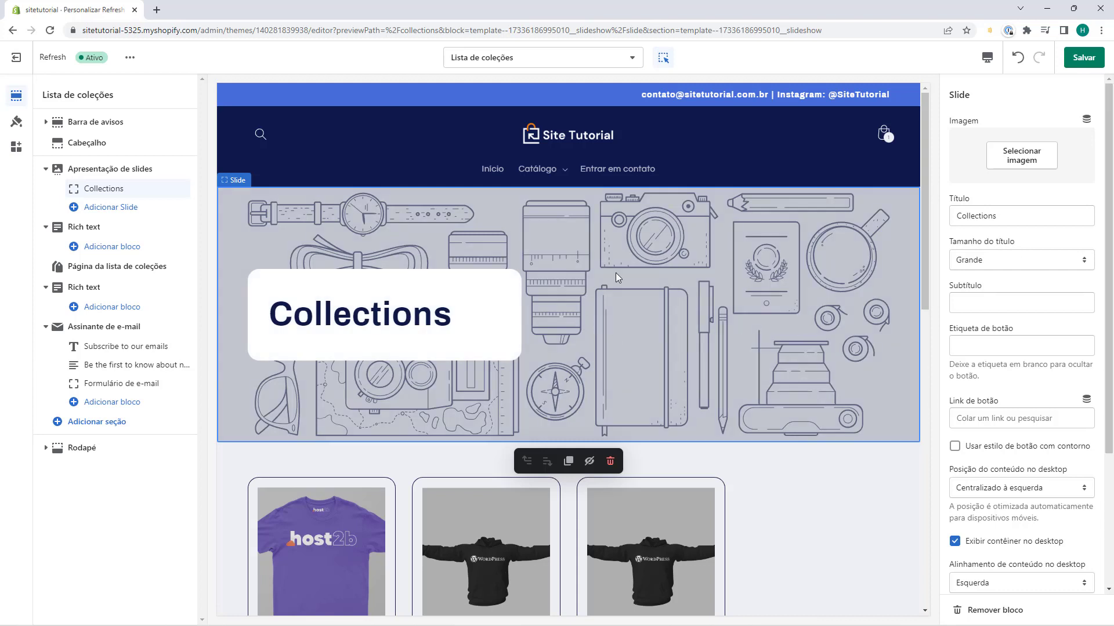
left_click(1021, 156)
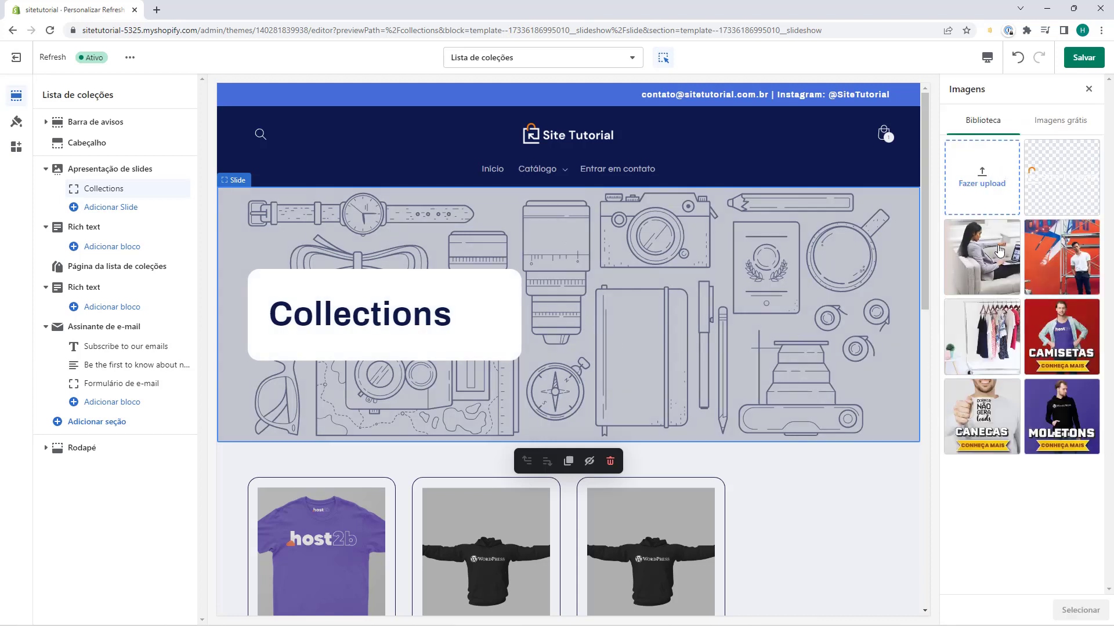
left_click(1062, 258)
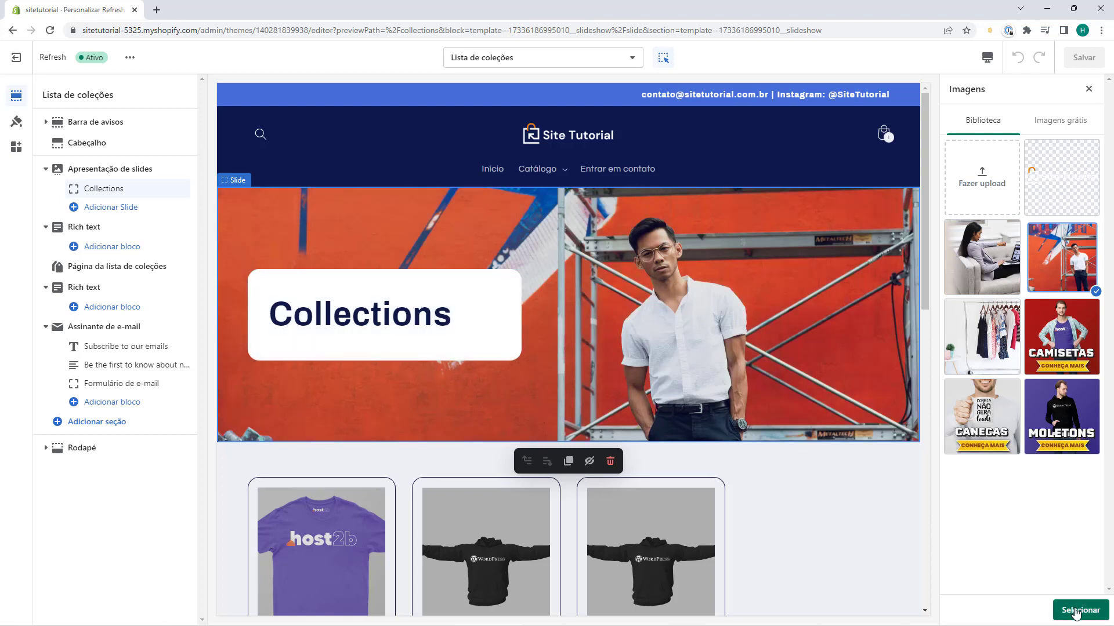
left_click(1076, 610)
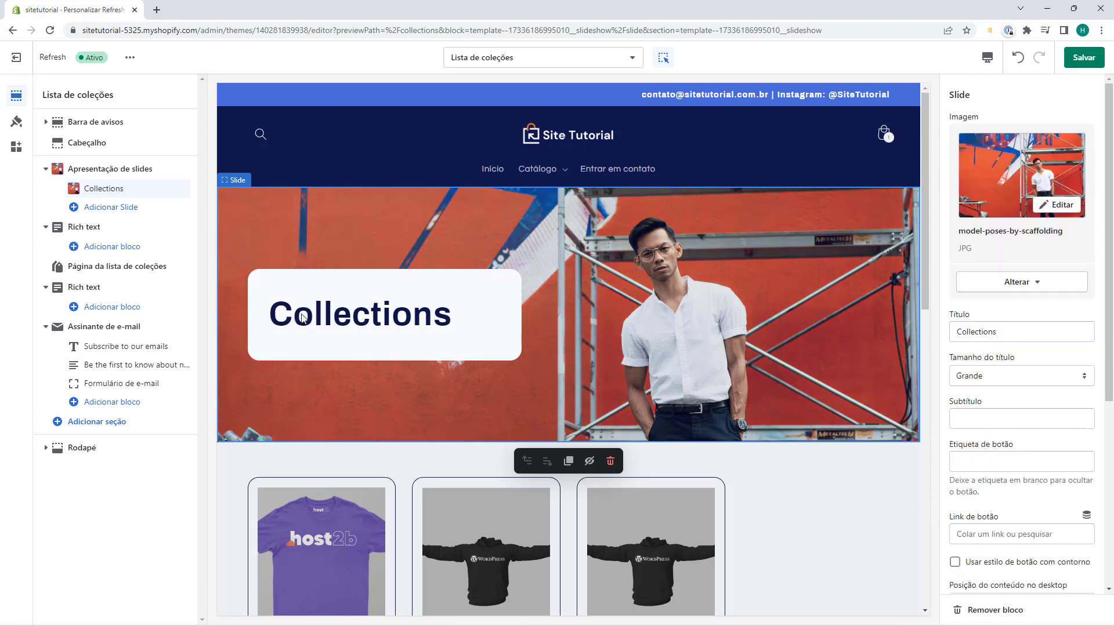
Step: Change the slide's title to Coleções, leaving the subtitle empty
double_click(1003, 334)
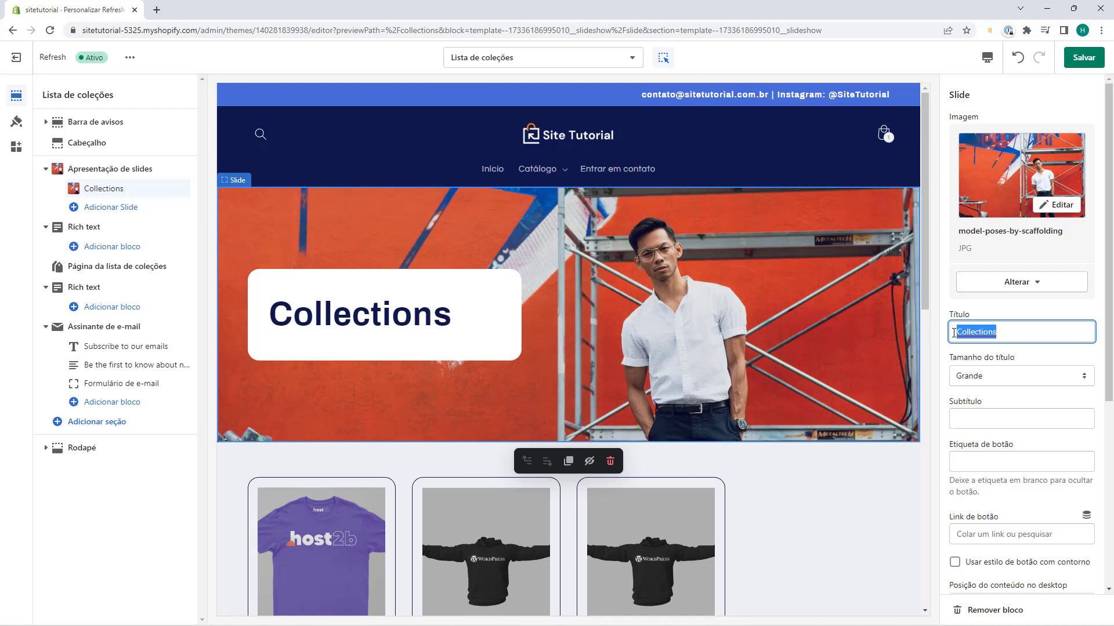
type("Coleções")
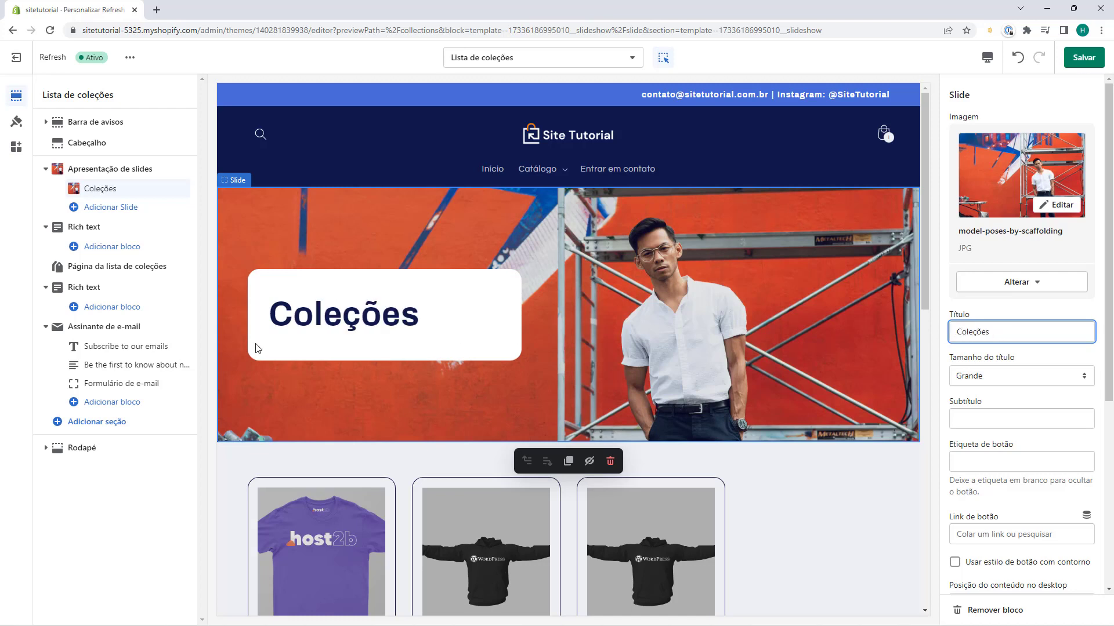
scroll(971, 365, "down", 1)
left_click(971, 366)
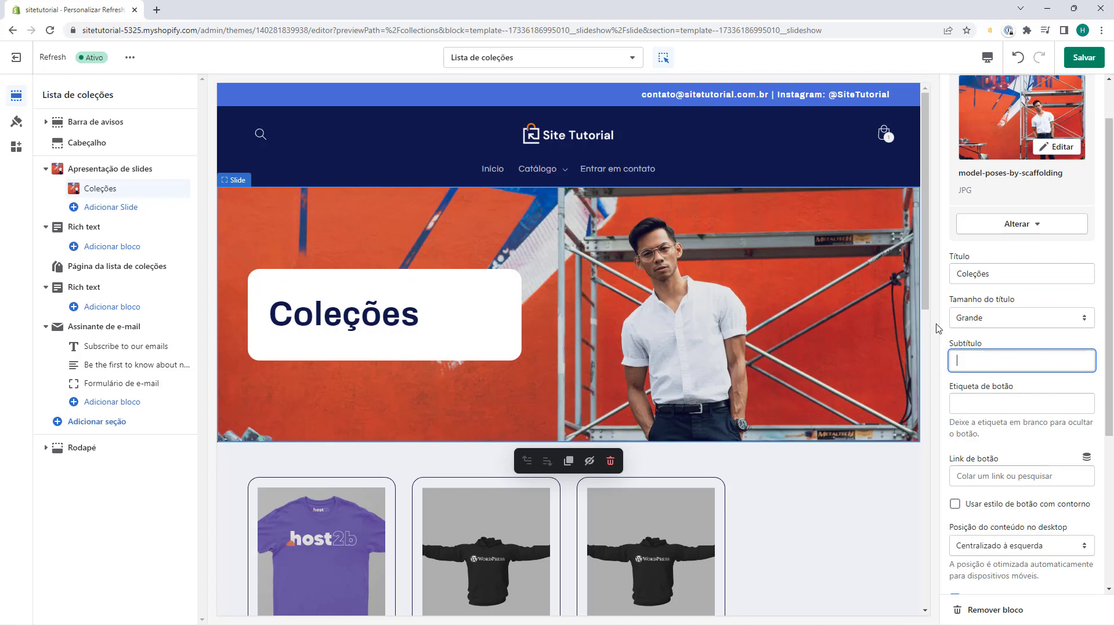
scroll(954, 348, "down", 4)
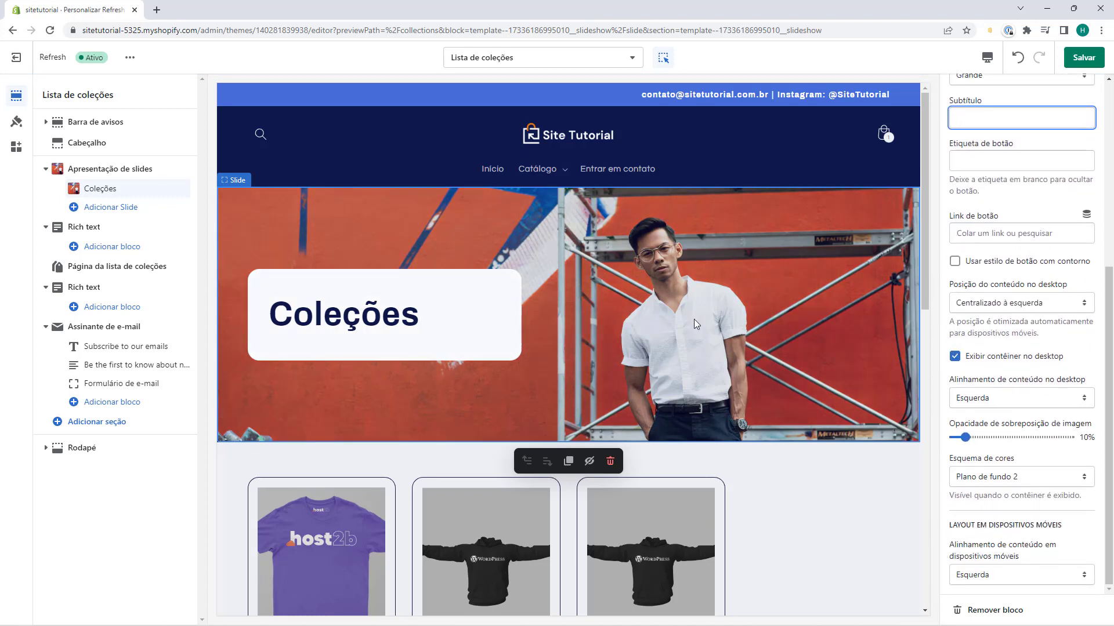
Step: Try the title Coleções disponiveis on the Página da lista de coleções section, and clear it again
scroll(647, 297, "down", 4)
left_click(812, 382)
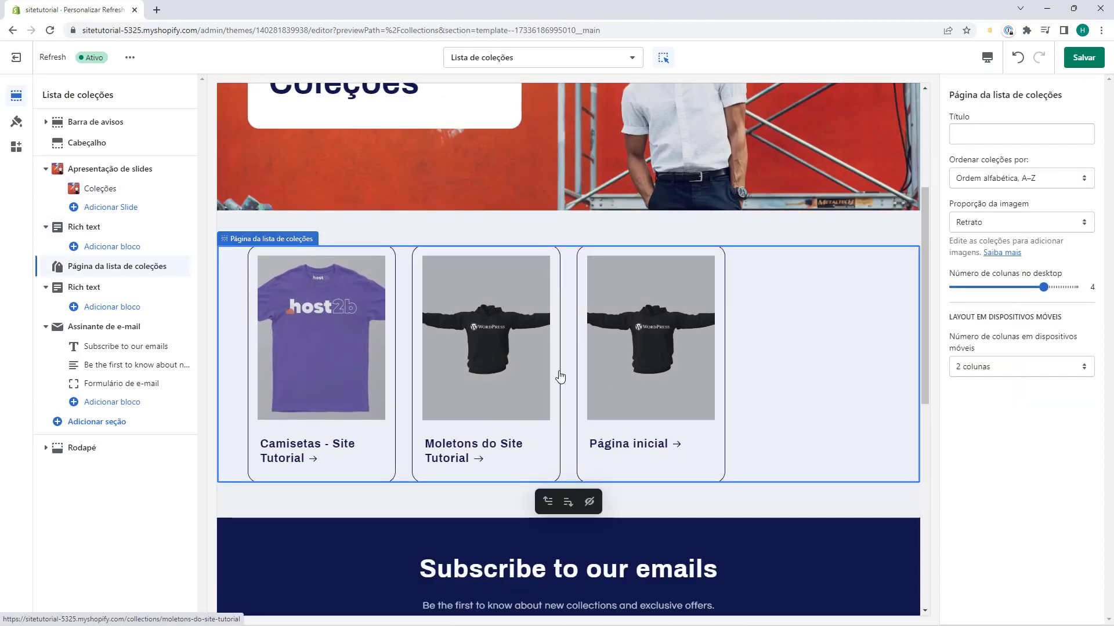
left_click(965, 134)
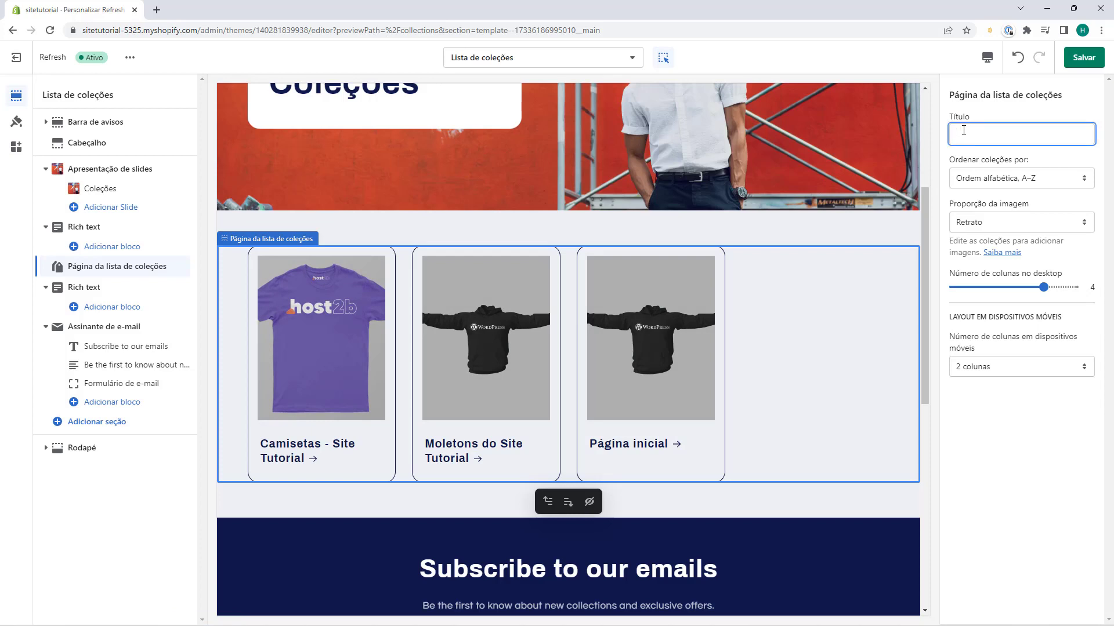
type("Coleções disponiveis")
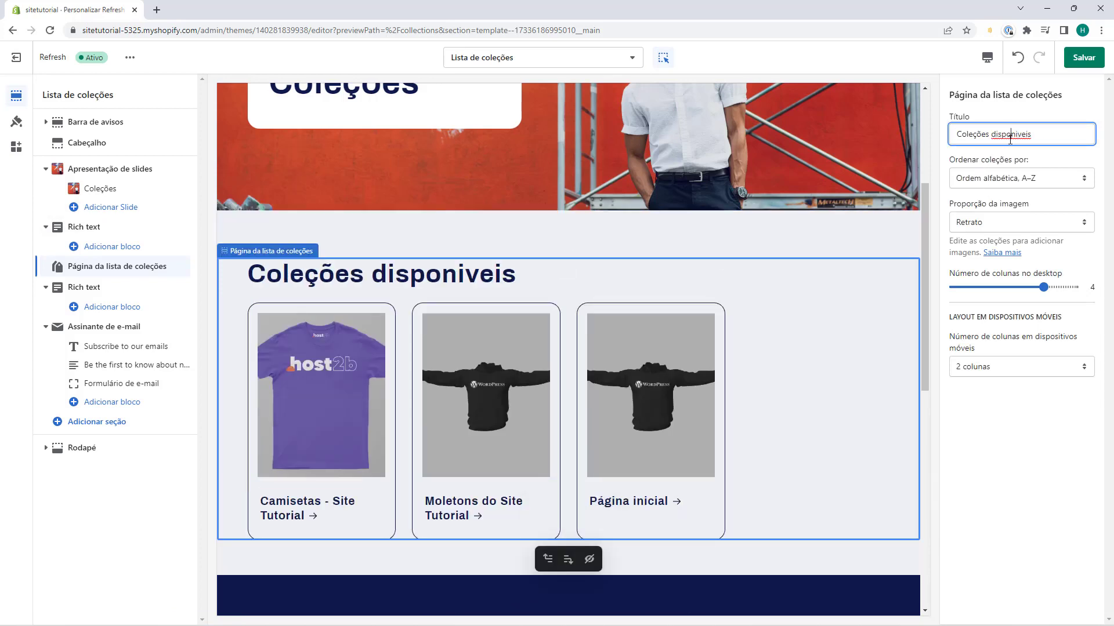
key("ctrl+a")
key("BackSpace")
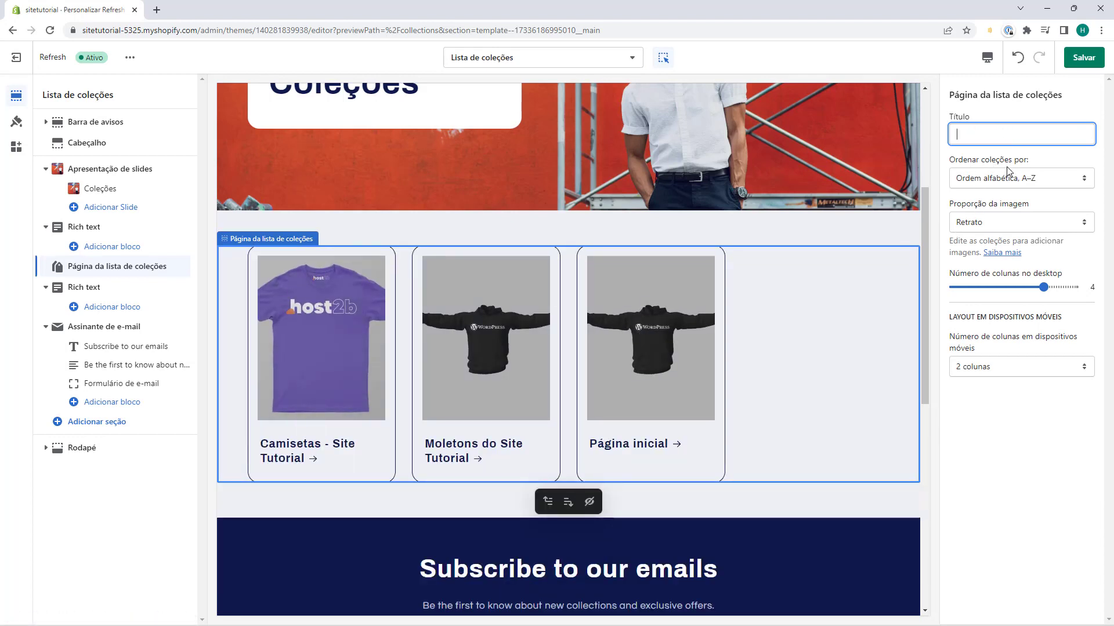
Step: Try sorting the collections by newest date, oldest date and highest product count, and return to Ordem alfabética, A–Z
left_click(974, 183)
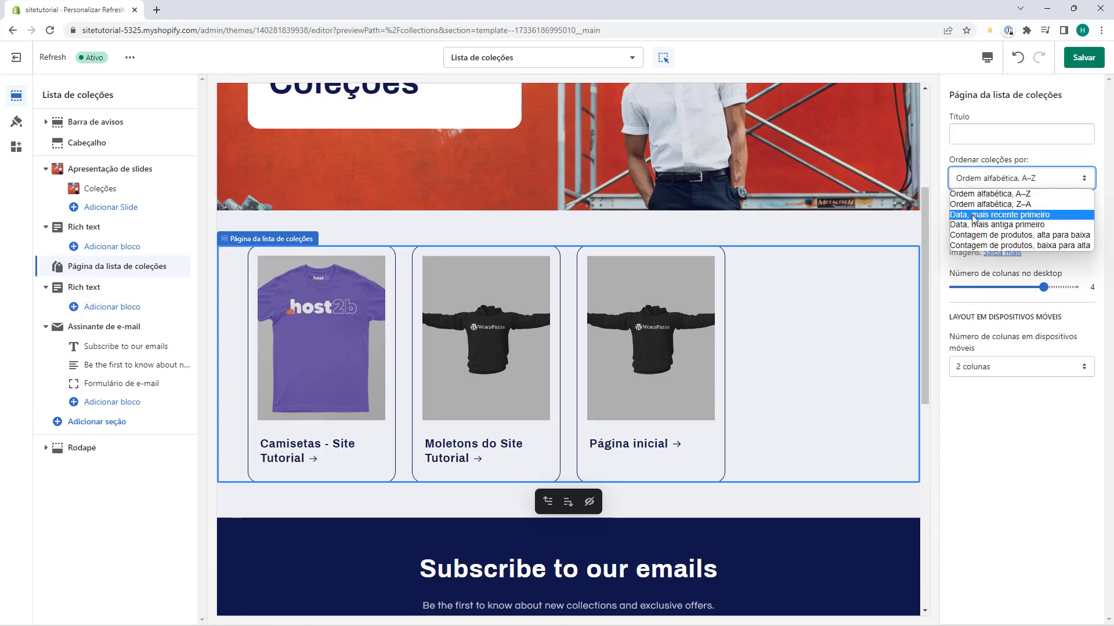
left_click(974, 218)
left_click(994, 178)
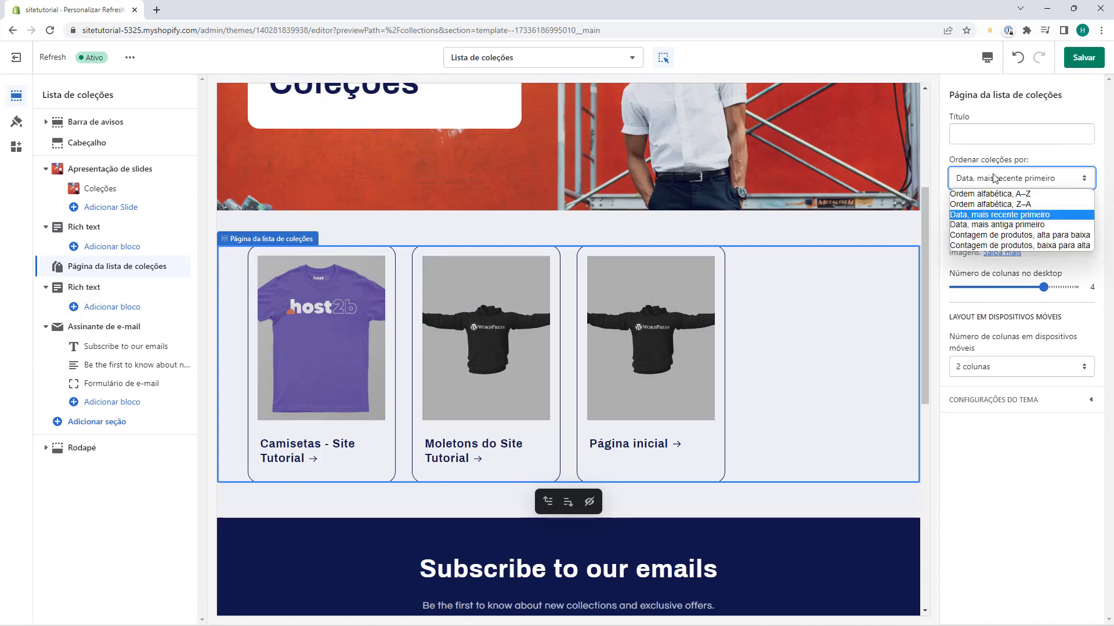
left_click(989, 225)
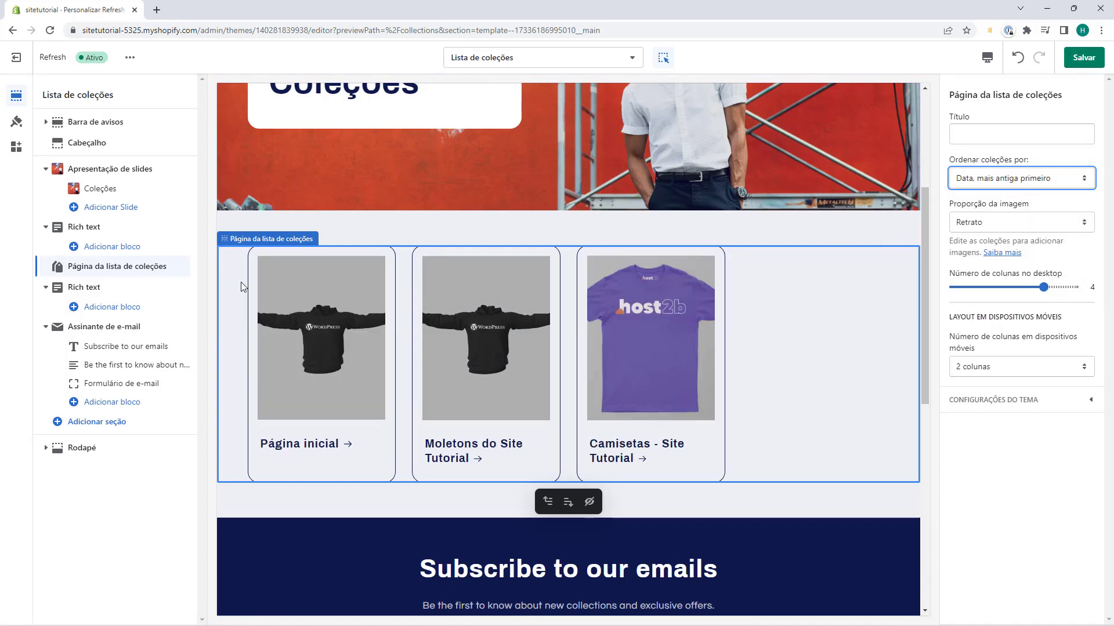
left_click(1001, 185)
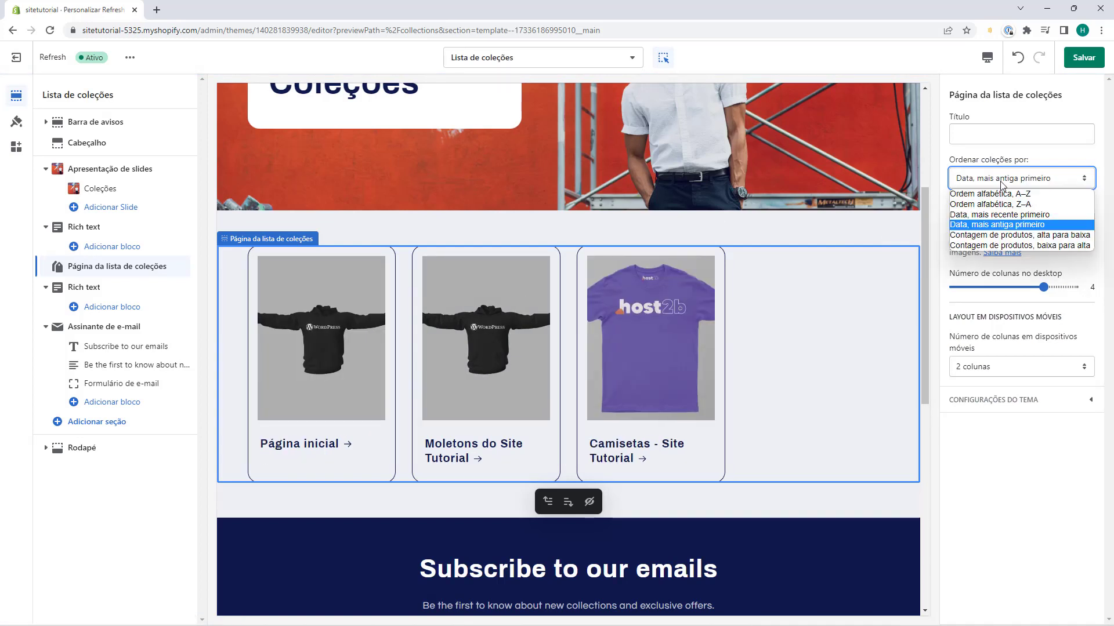
left_click(973, 236)
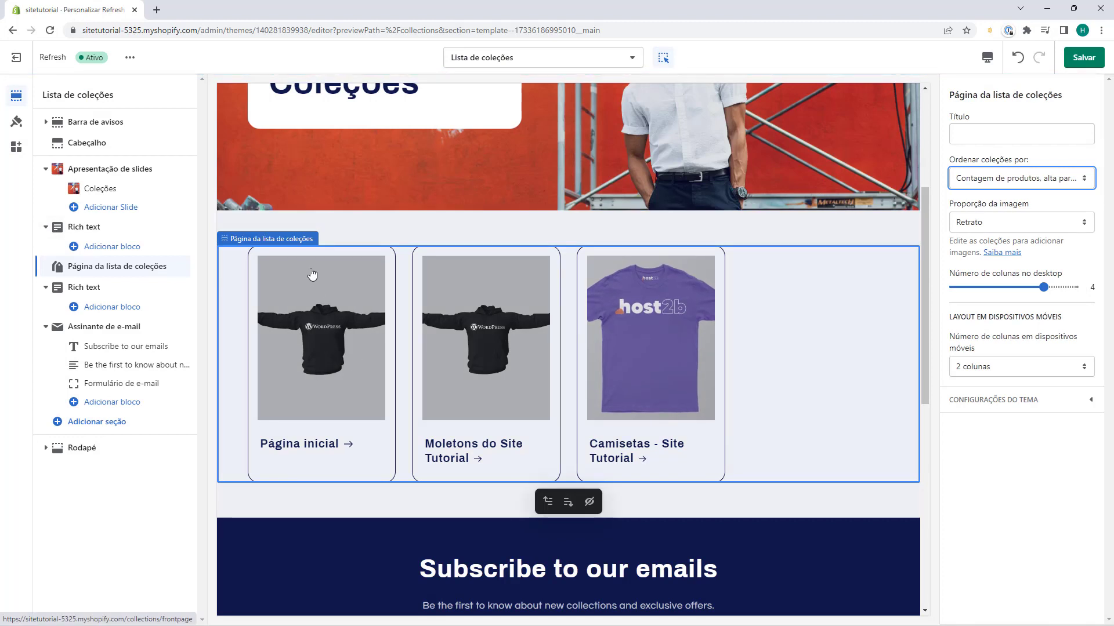
left_click(998, 183)
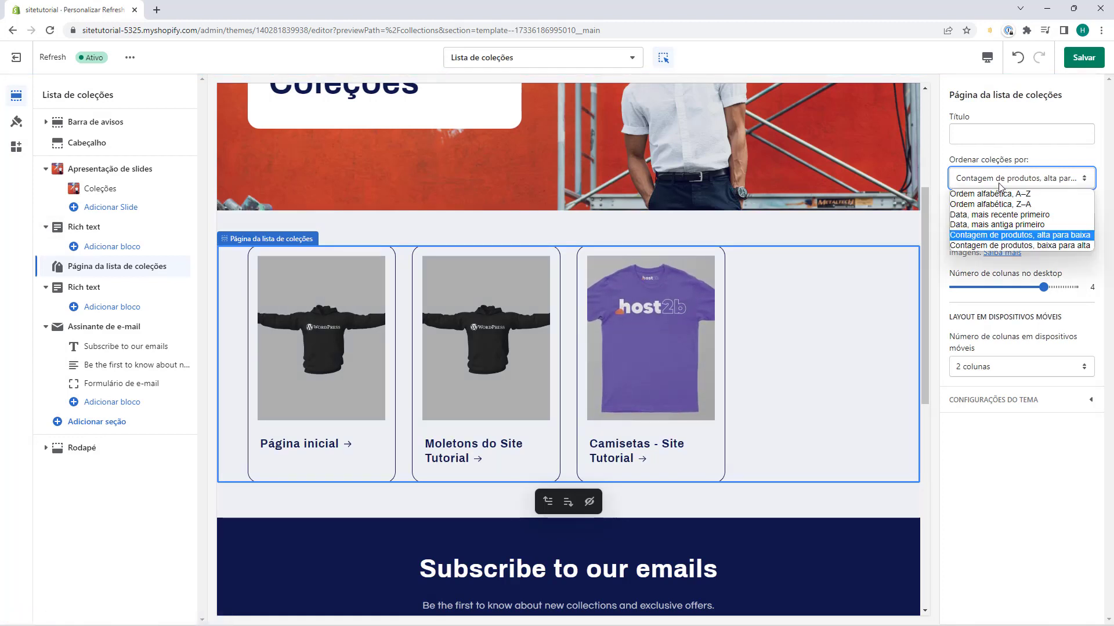
left_click(962, 194)
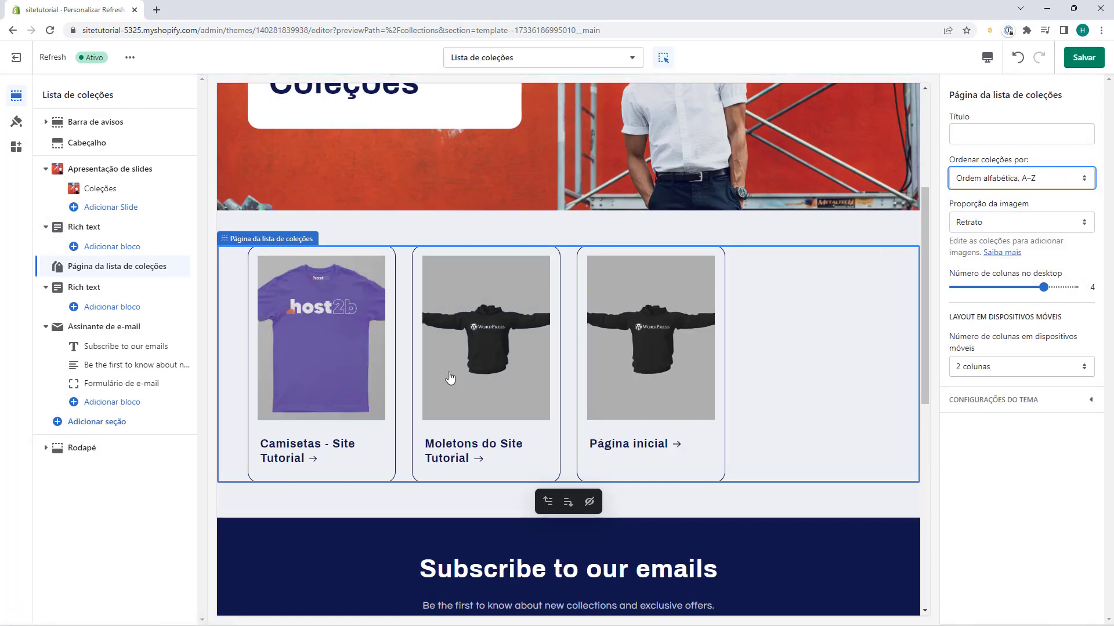
Step: Remove the Assinante de e-mail section from the collection list page
scroll(363, 299, "down", 3)
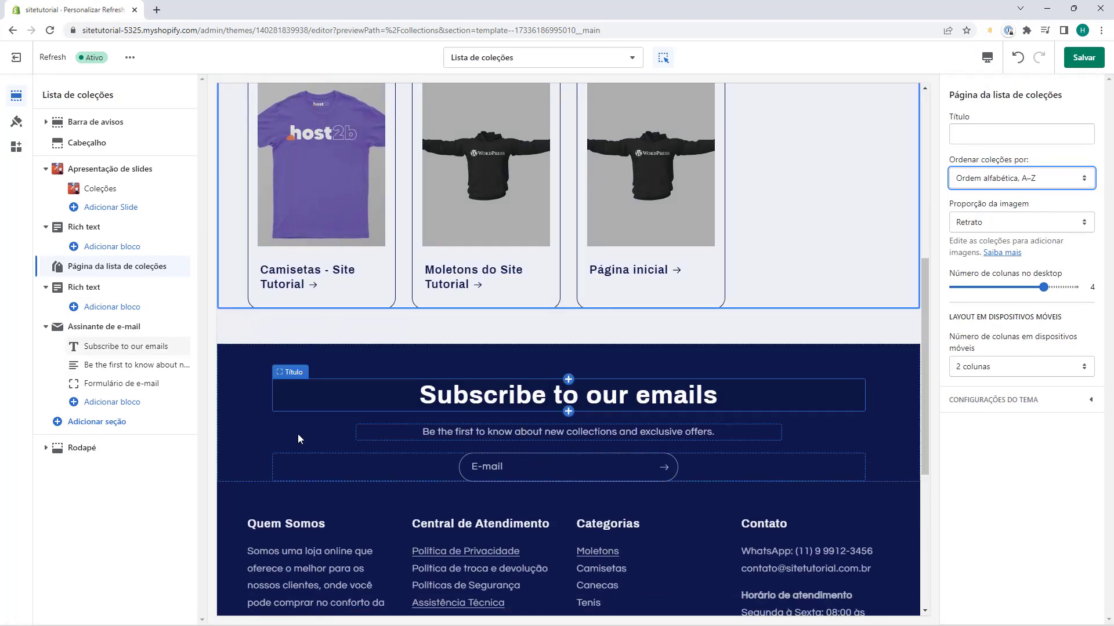
left_click(619, 447)
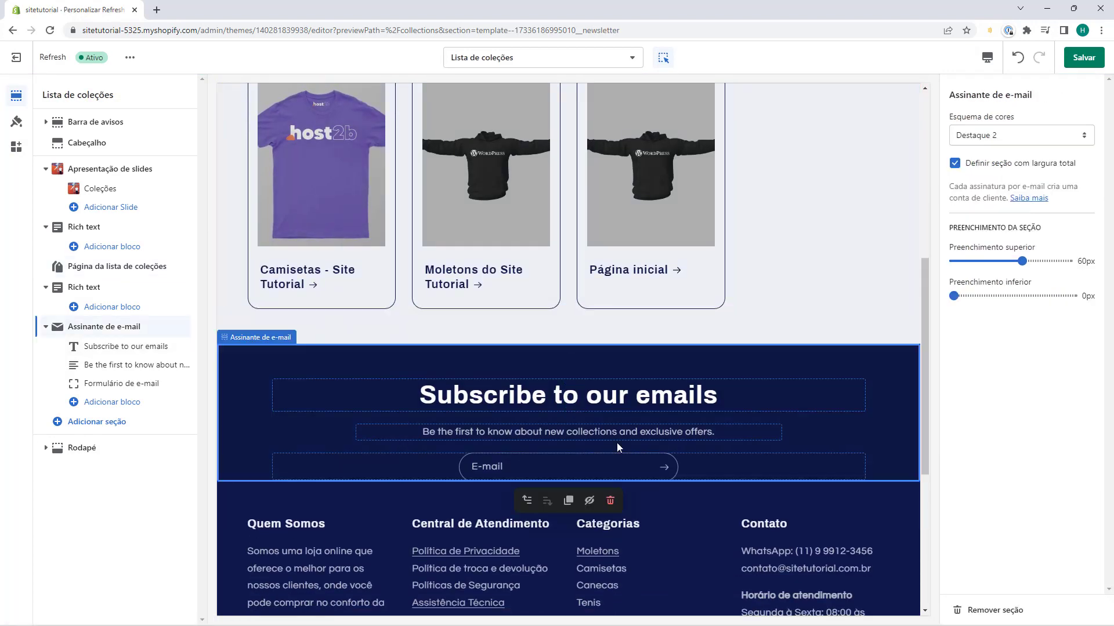
left_click(608, 500)
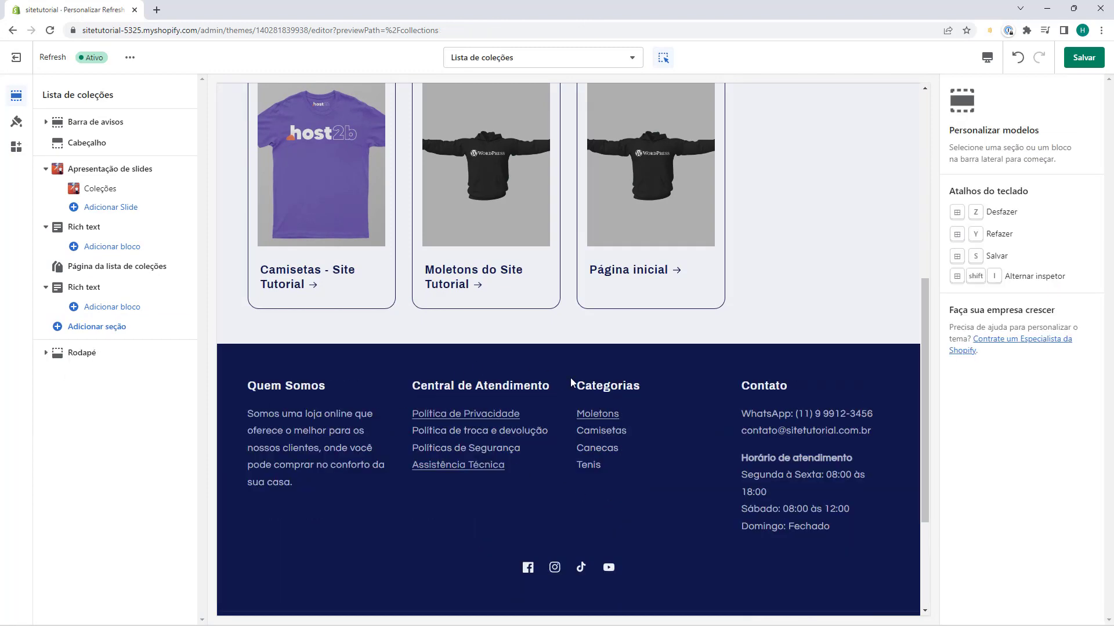
Step: Try 2 desktop columns for the collection list grid, review the layout, and return to 4 columns
scroll(571, 382, "up", 7)
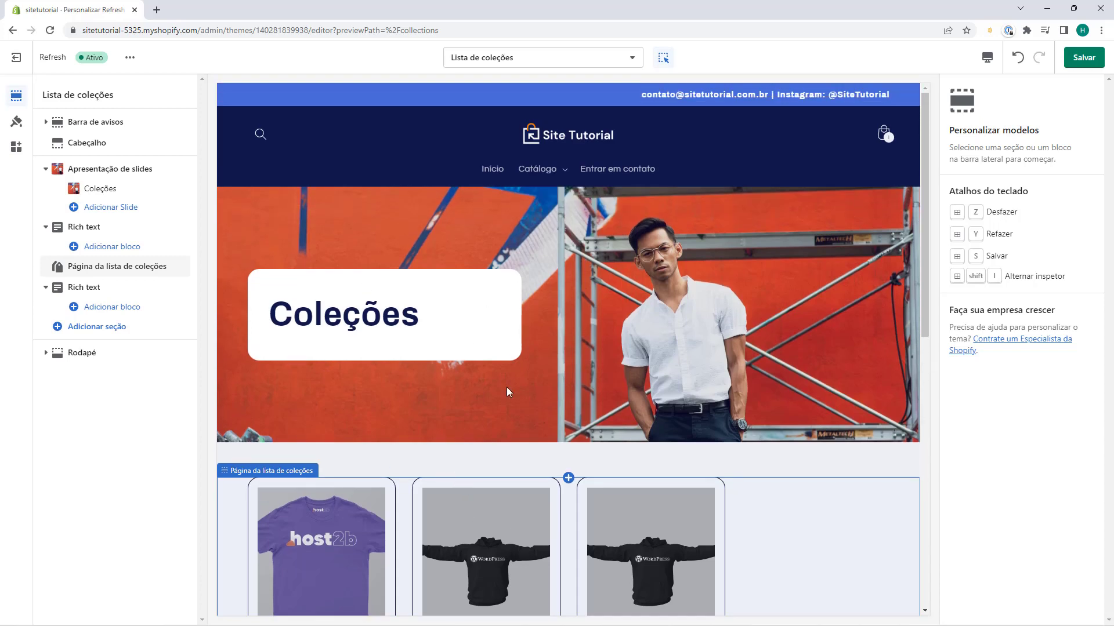
scroll(470, 441, "down", 3)
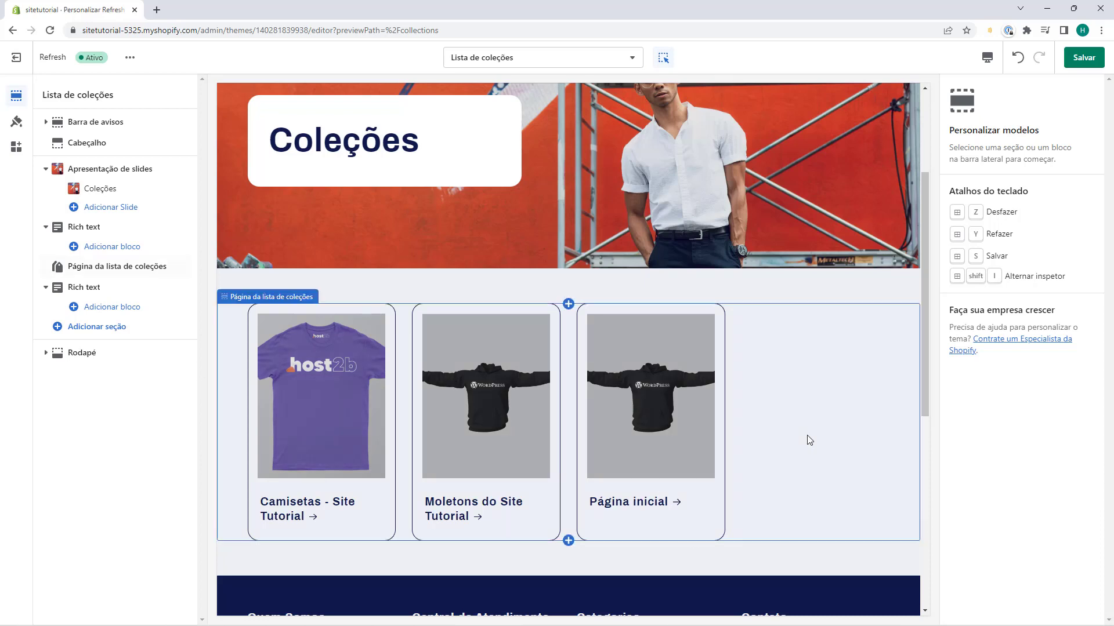
left_click(794, 443)
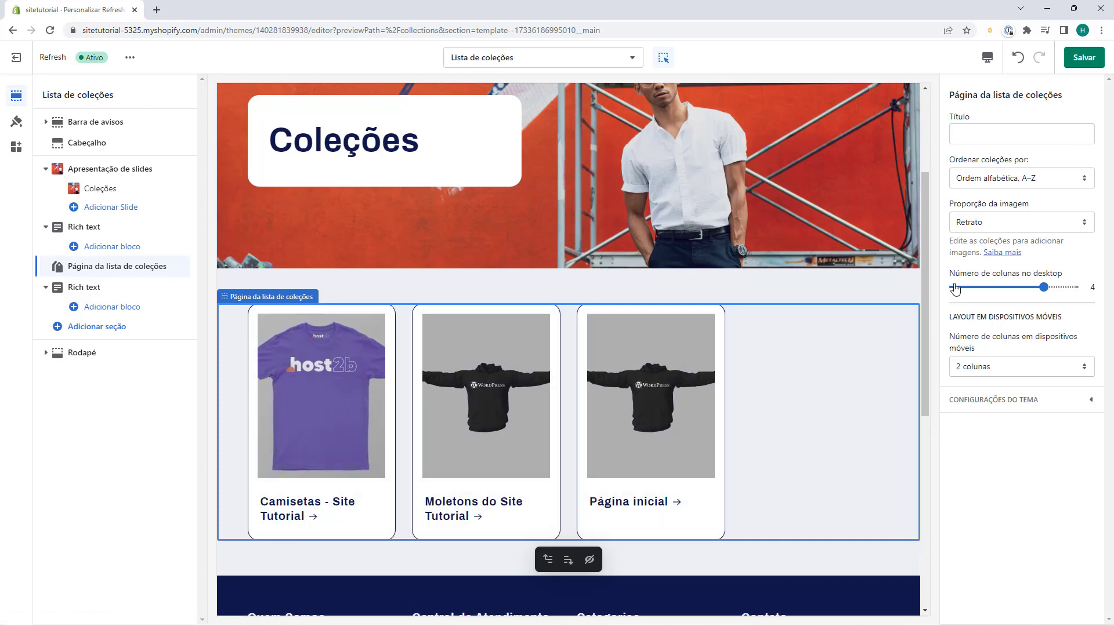
left_click_drag(1042, 286, 984, 287)
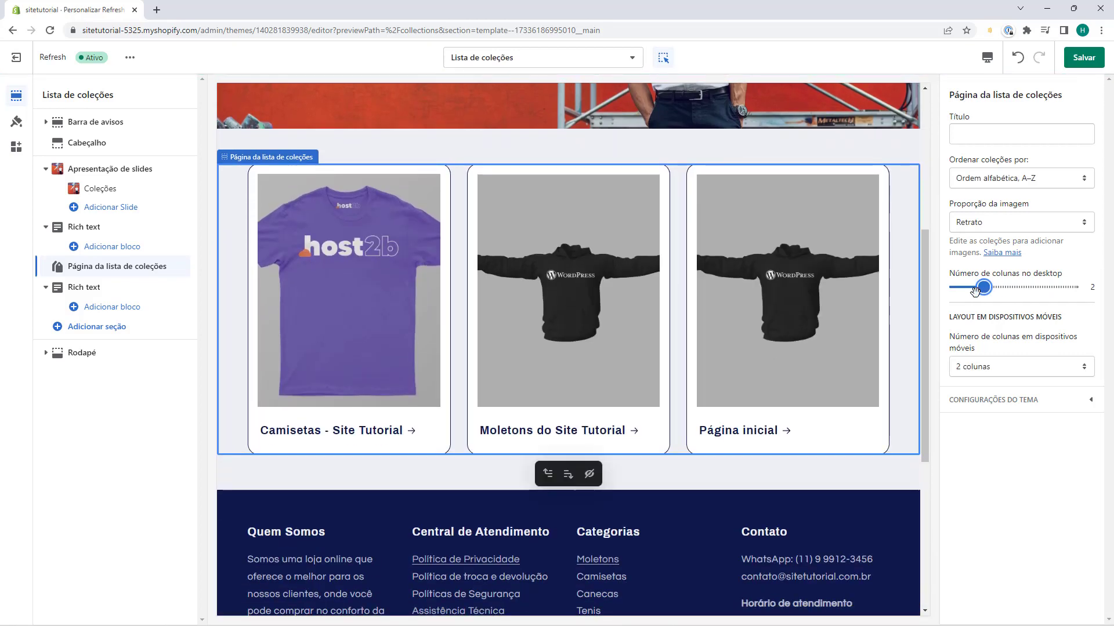
scroll(464, 336, "down", 2)
scroll(429, 373, "down", 1)
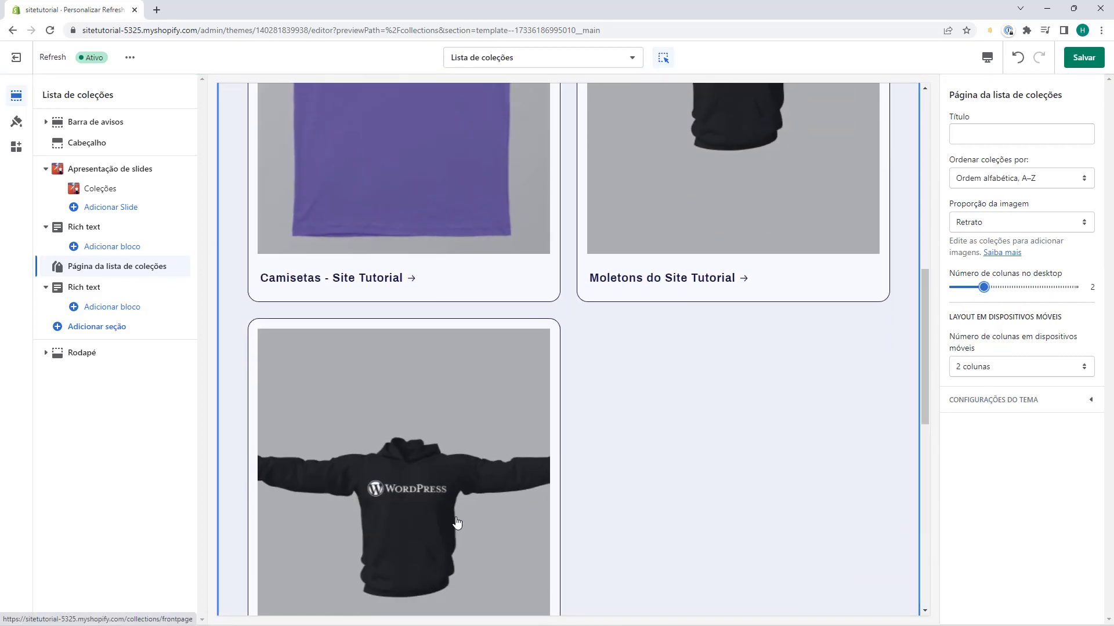
scroll(425, 544, "up", 2)
left_click_drag(984, 287, 1035, 286)
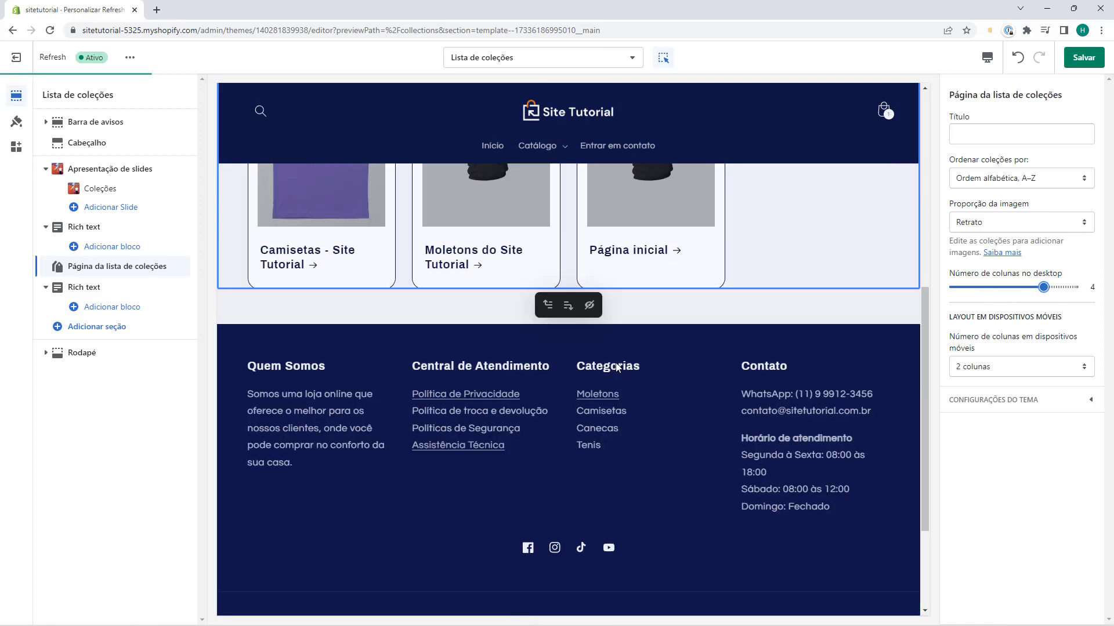
scroll(485, 280, "up", 2)
scroll(486, 347, "up", 2)
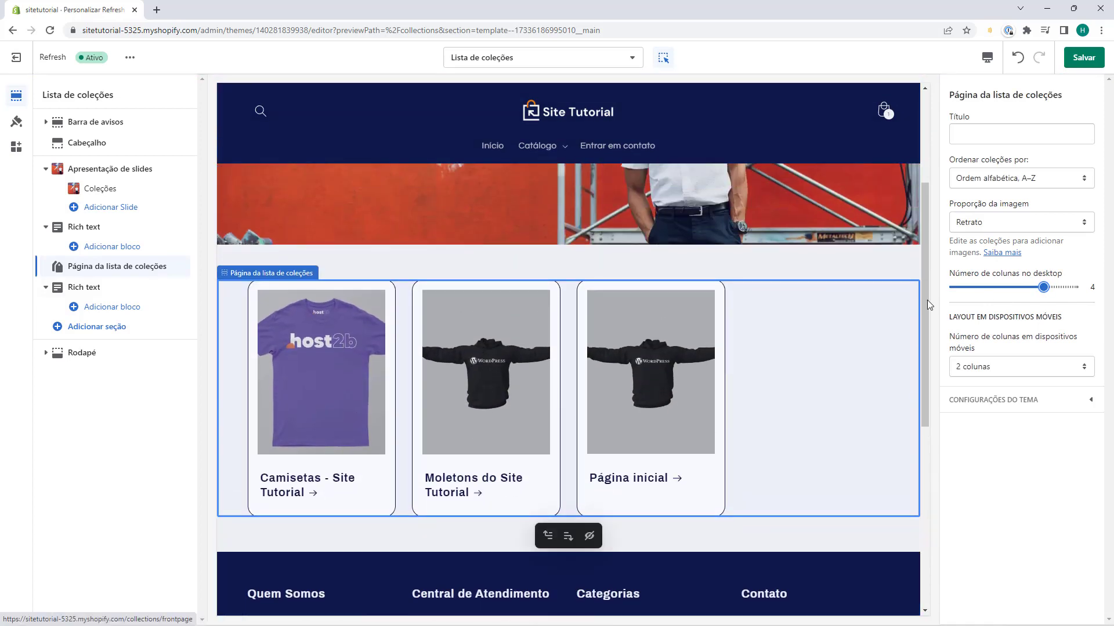
Step: Set the collection list's number of columns on mobile devices to 1 coluna
left_click(1003, 362)
left_click(1001, 382)
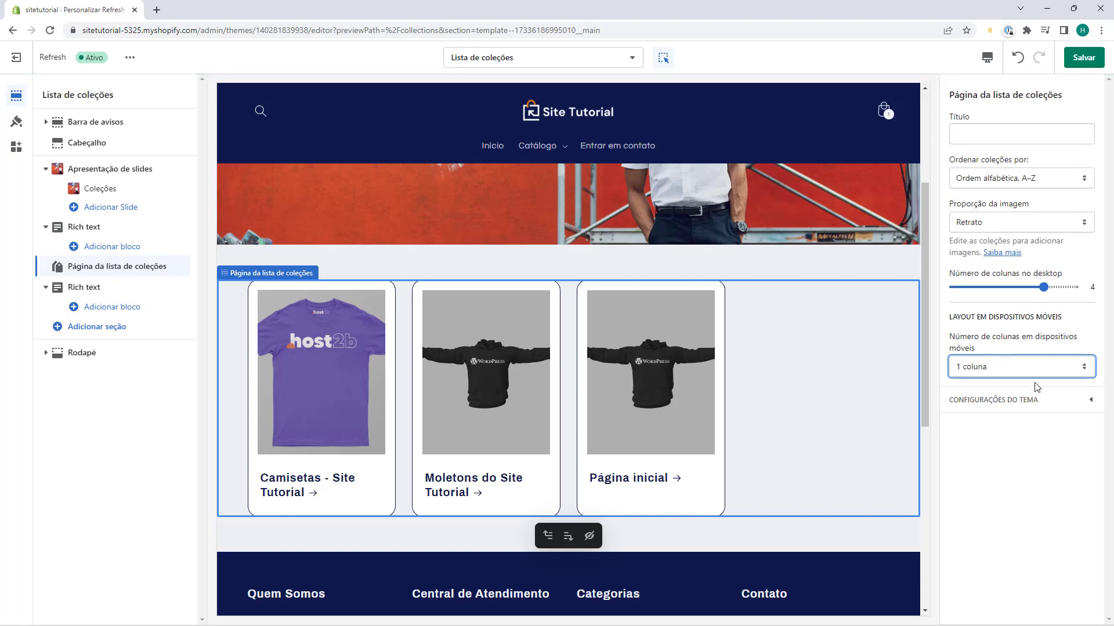
Step: Open the Camisetas - Site Tutorial collection from the grid and save the theme changes
left_click(321, 406)
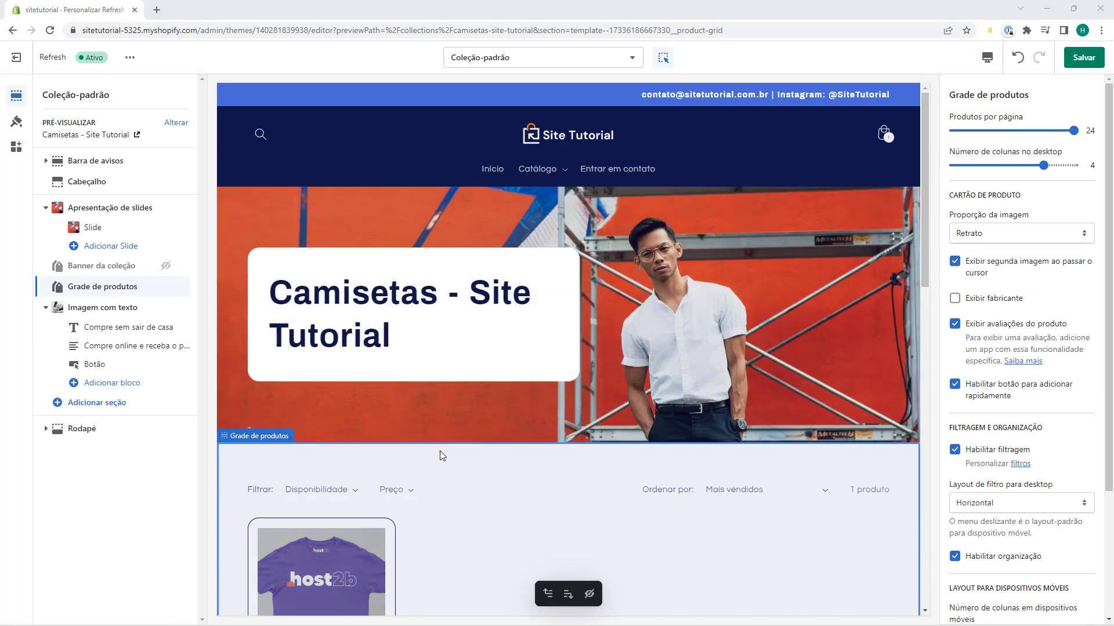
left_click(1081, 57)
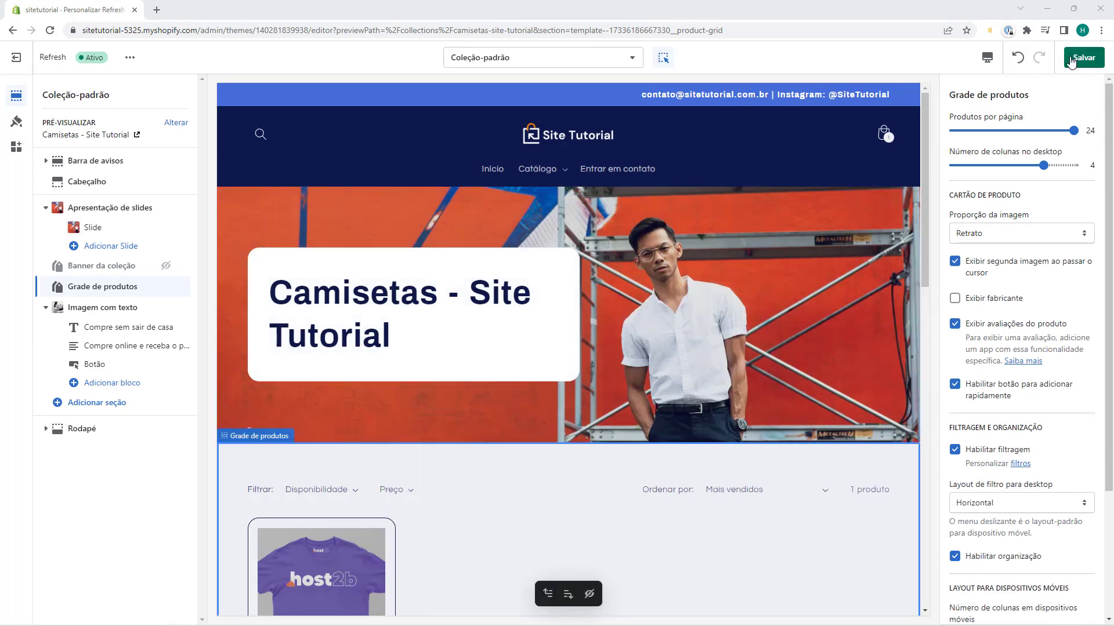